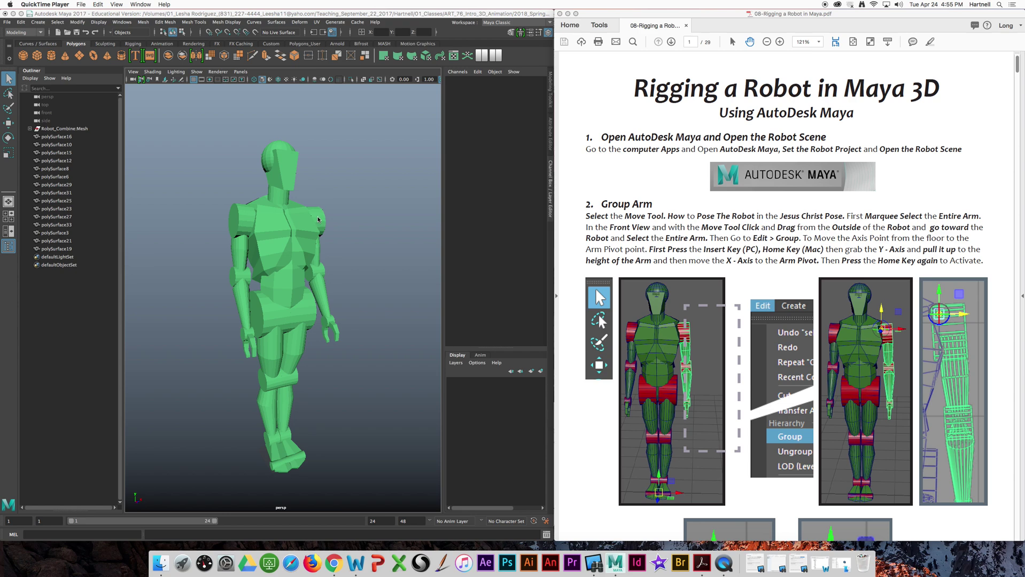
# Step: Select all pieces of the robot's left arm in a front-facing view and group them
pyautogui.keyDown('alt'); pyautogui.moveTo(350, 218); pyautogui.dragTo(315, 221); pyautogui.keyUp('alt')
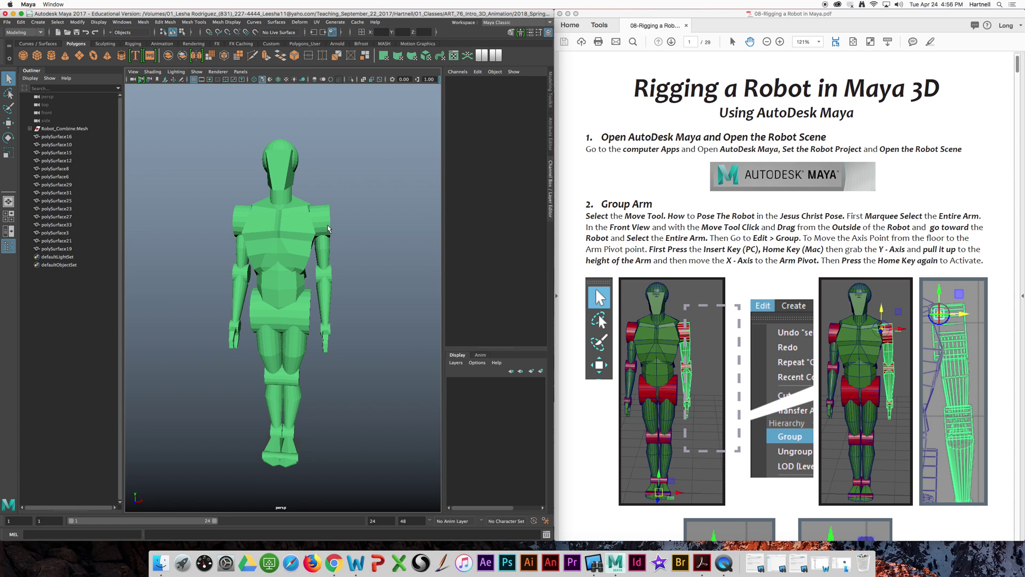
pyautogui.click(326, 228)
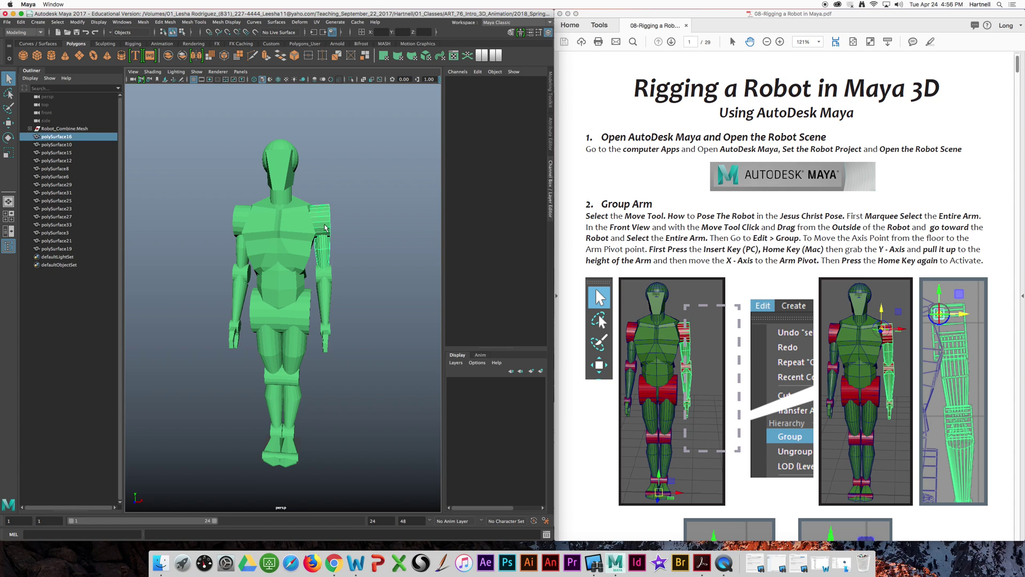
pyautogui.click(325, 289)
pyautogui.click(327, 336)
pyautogui.click(325, 237)
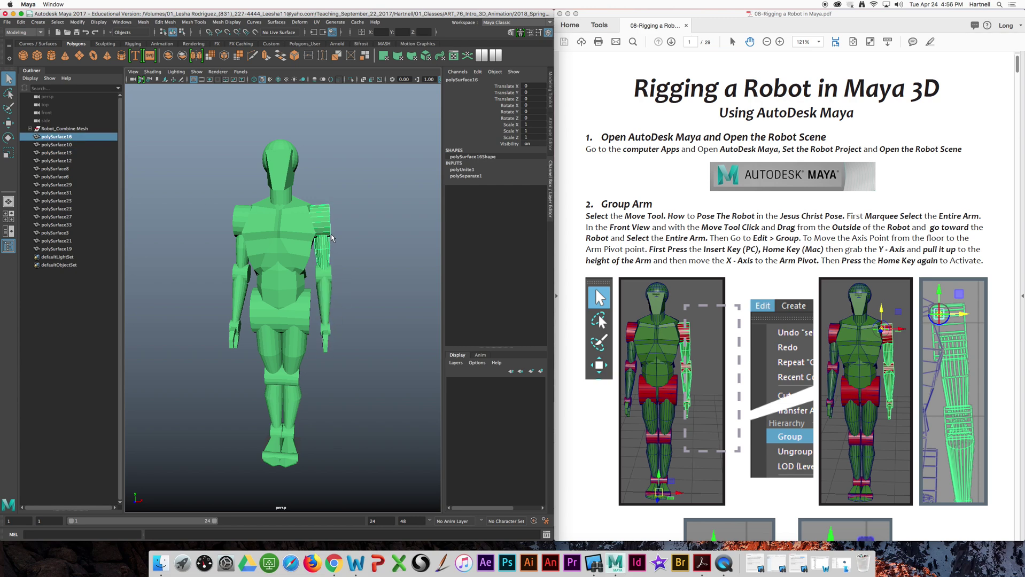
pyautogui.click(8, 78)
pyautogui.moveTo(399, 178); pyautogui.dragTo(326, 390)
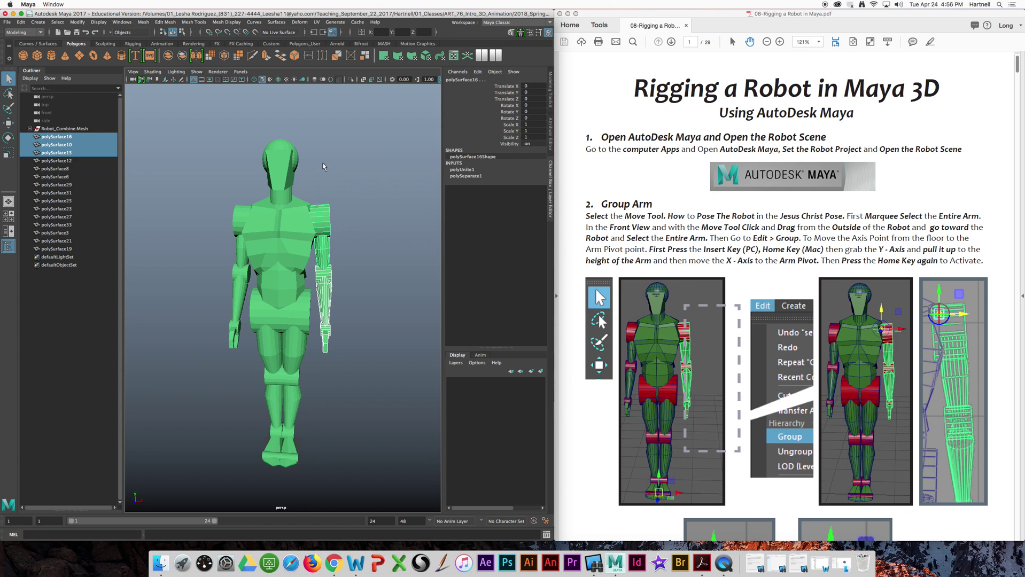
pyautogui.click(20, 22)
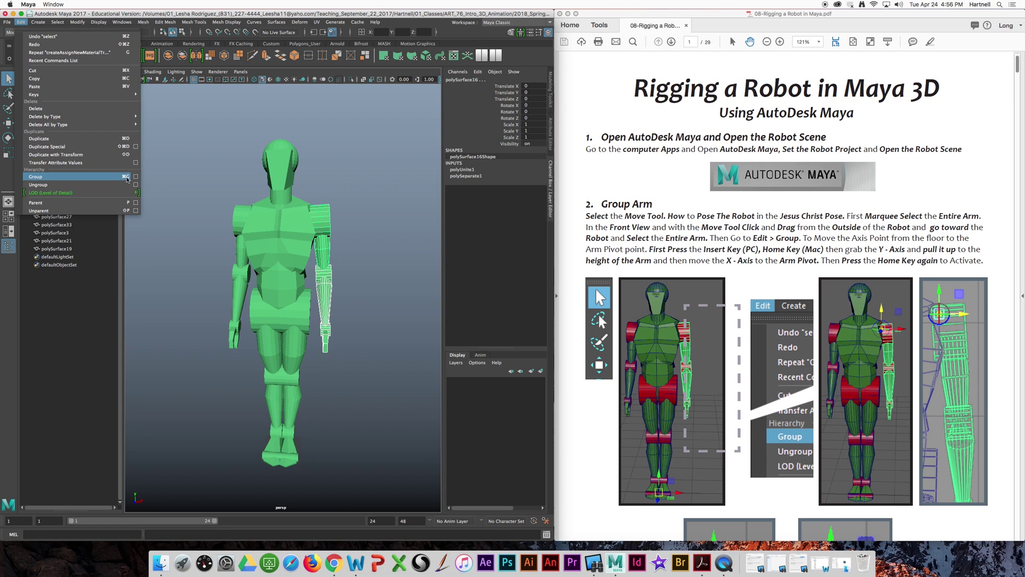
pyautogui.click(82, 179)
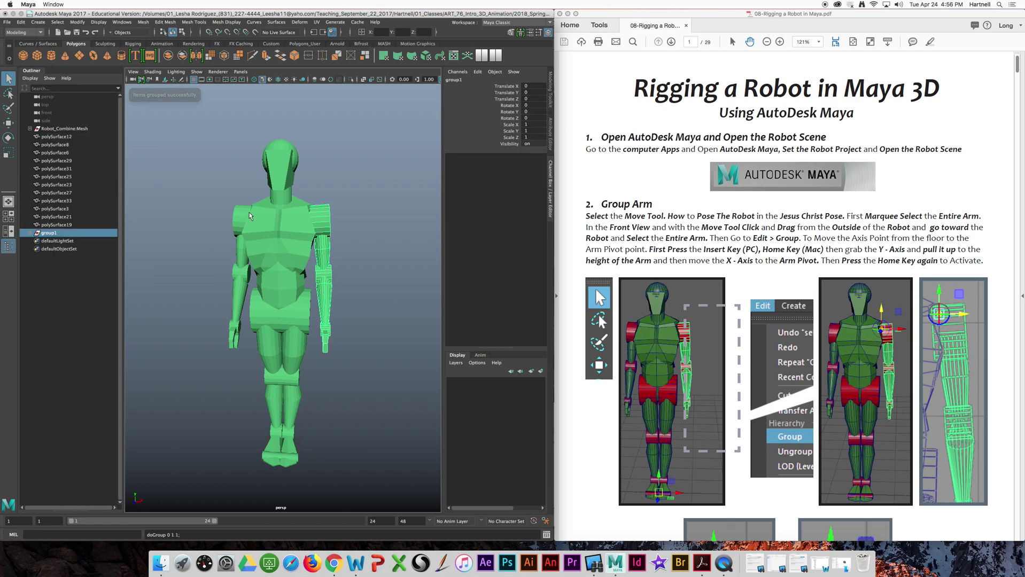
# Step: Move the left arm group's pivot from the feet up to shoulder height and across to the left shoulder
pyautogui.press('w')
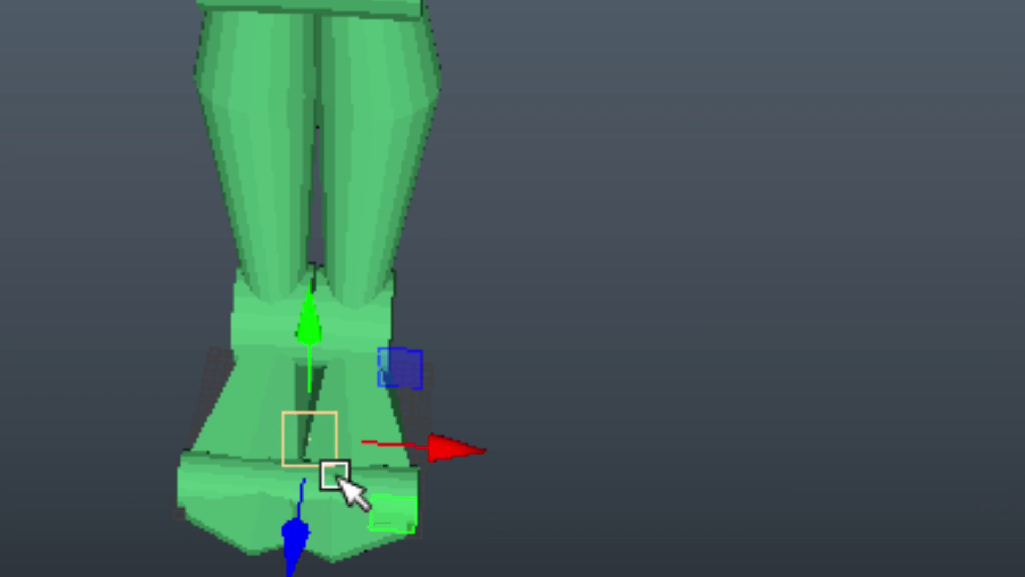
pyautogui.moveTo(473, 455); pyautogui.dragTo(491, 455)
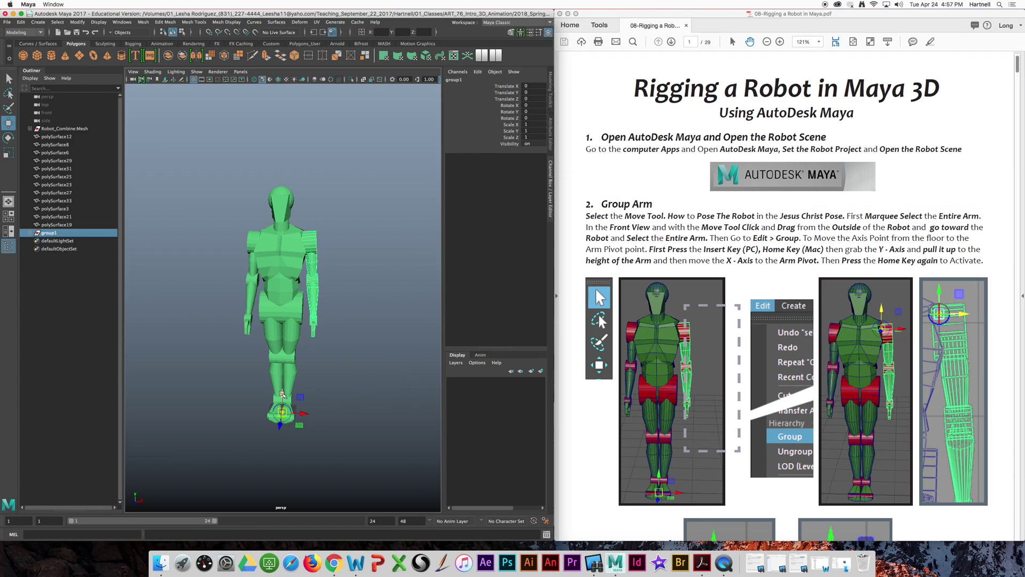
pyautogui.moveTo(281, 395); pyautogui.dragTo(289, 213)
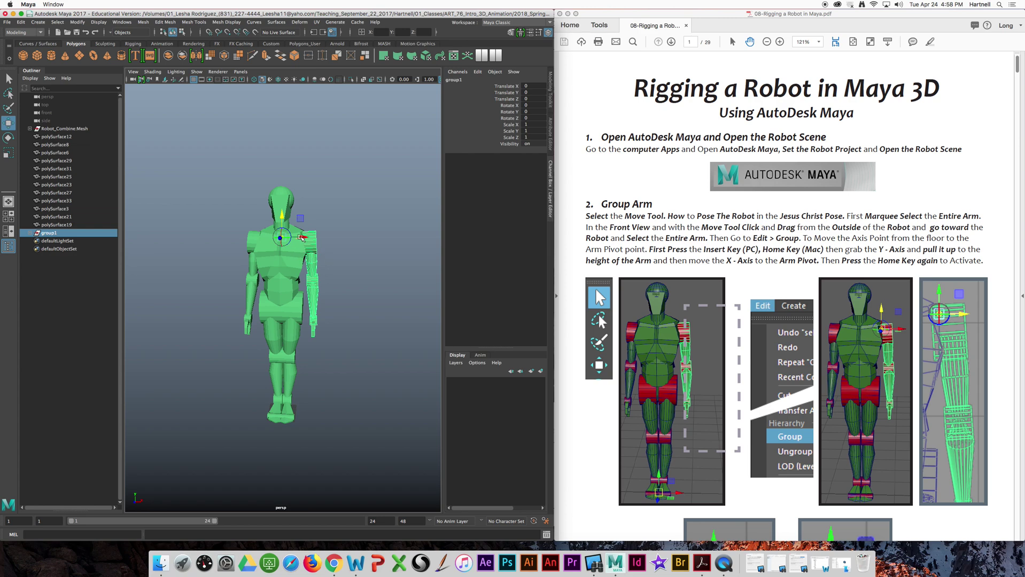
pyautogui.moveTo(304, 238); pyautogui.dragTo(325, 240)
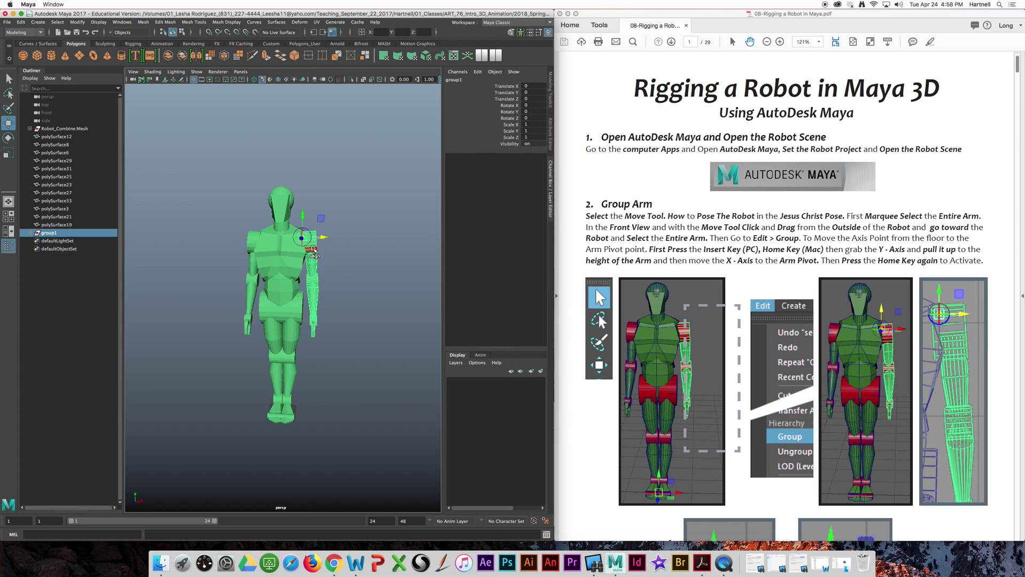
# Step: Fine-tune the left arm group's pivot position at the shoulder joint and finish pivot editing
pyautogui.scroll(5, 320, 245)
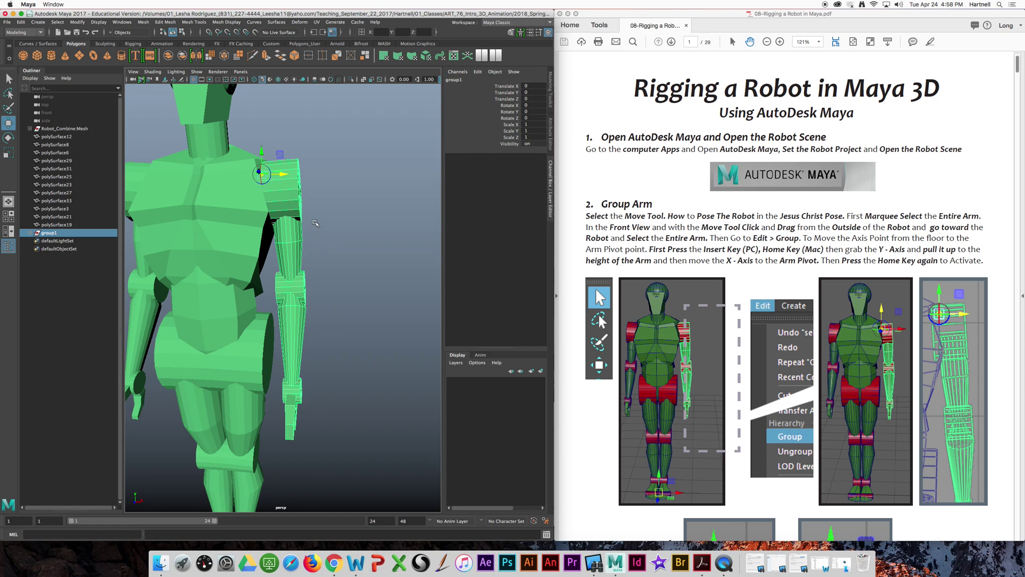
pyautogui.keyDown('alt'); pyautogui.moveTo(315, 223); pyautogui.dragTo(244, 247); pyautogui.keyUp('alt')
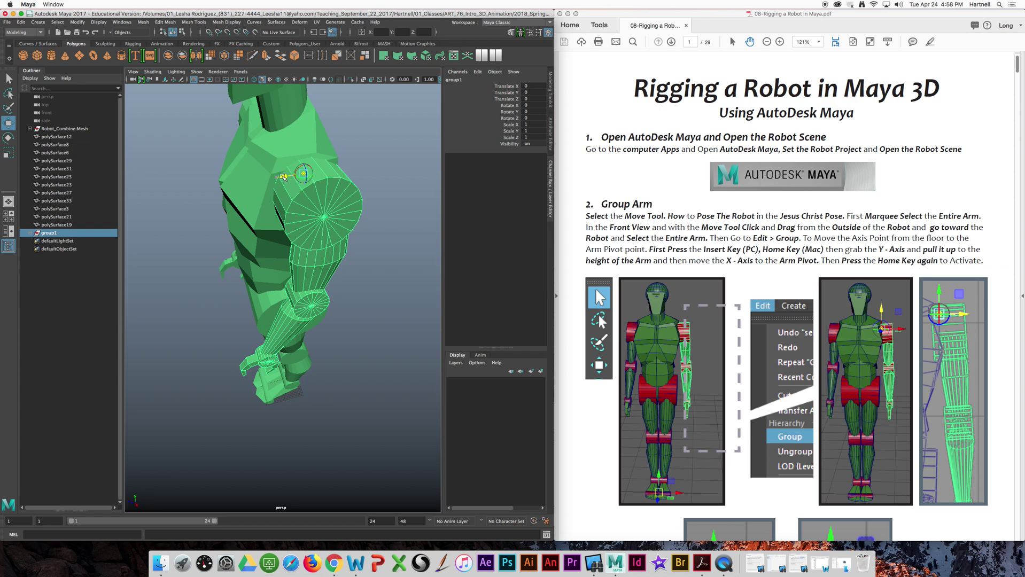
pyautogui.keyDown('alt'); pyautogui.moveTo(312, 211); pyautogui.dragTo(377, 184); pyautogui.keyUp('alt')
pyautogui.moveTo(257, 145); pyautogui.dragTo(257, 140)
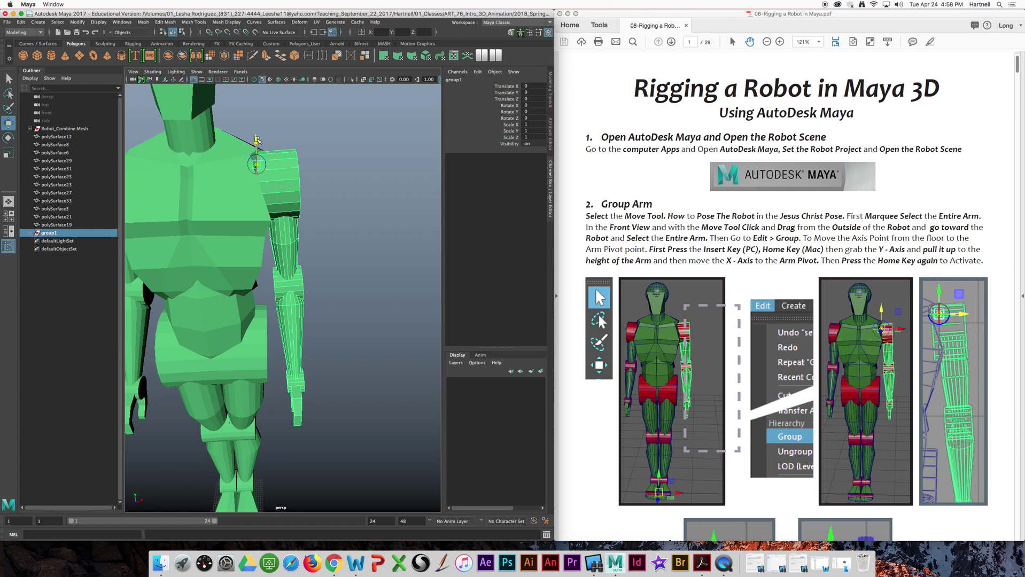
pyautogui.keyDown('alt'); pyautogui.moveTo(316, 208); pyautogui.dragTo(283, 208); pyautogui.keyUp('alt')
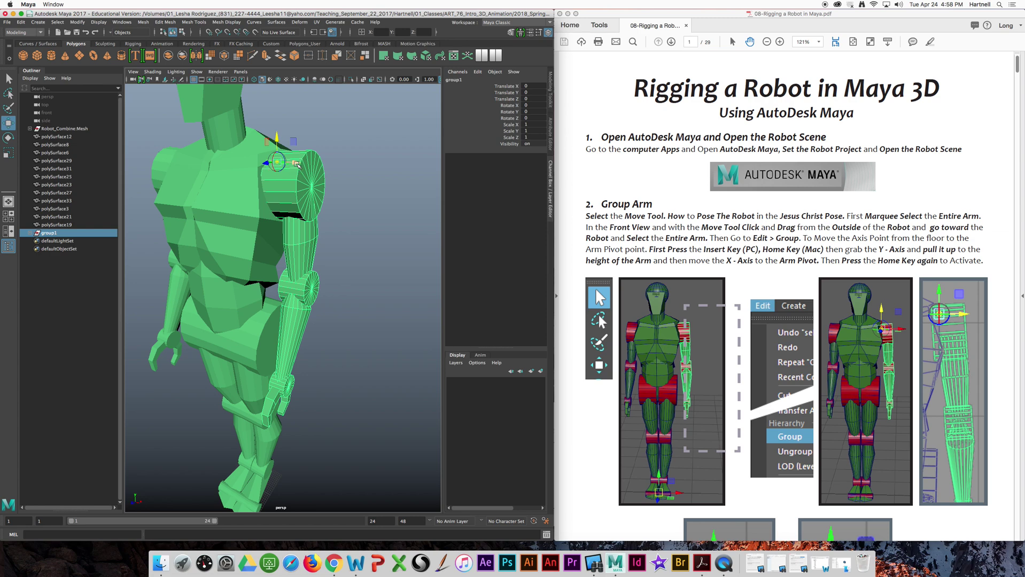
pyautogui.press('Home')
# Step: Follow the guide's Christ Pose instructions and set the left arm group's Rotate Z to 87
pyautogui.scroll(-2, 658, 255)
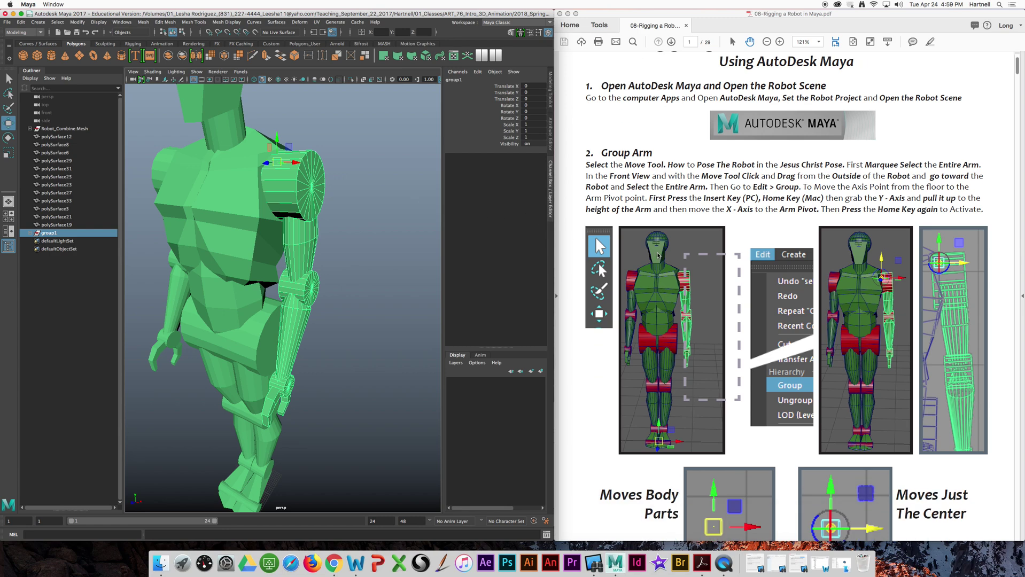
pyautogui.scroll(-15, 657, 255)
pyautogui.scroll(5, 658, 256)
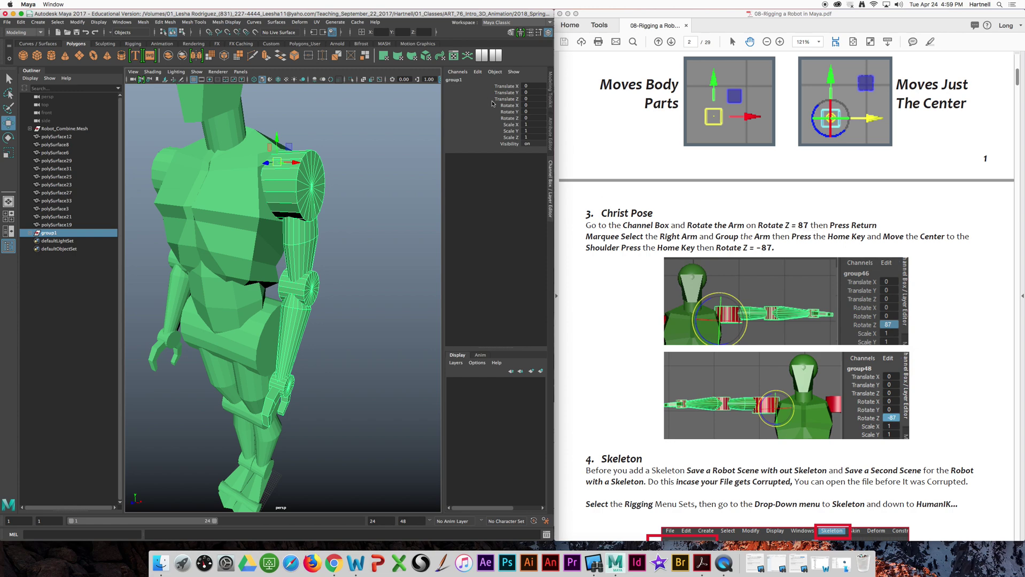
pyautogui.click(530, 119)
pyautogui.press('Return')
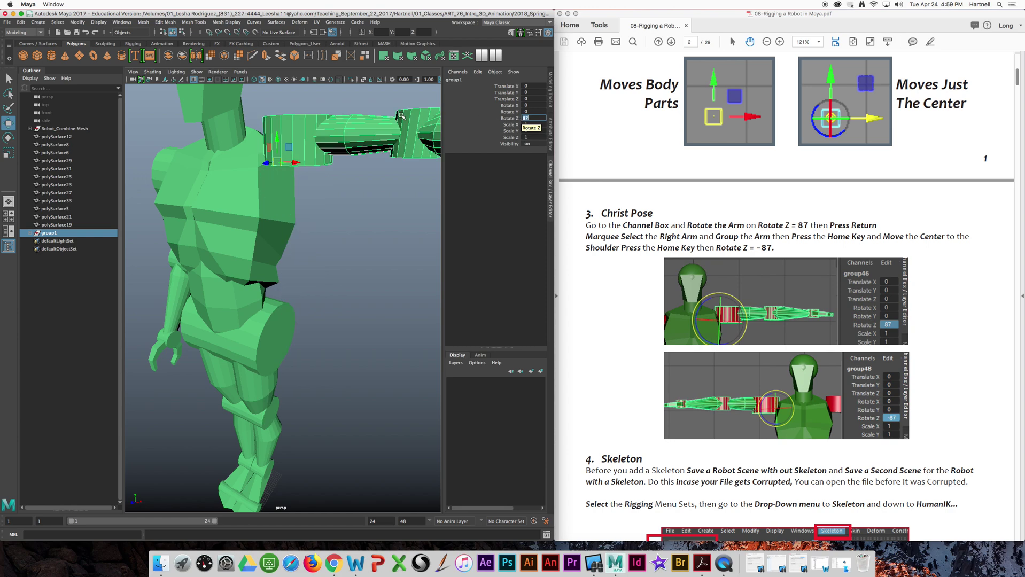
# Step: Select all pieces of the robot's right arm in a front-facing view and group them
pyautogui.scroll(-6, 359, 166)
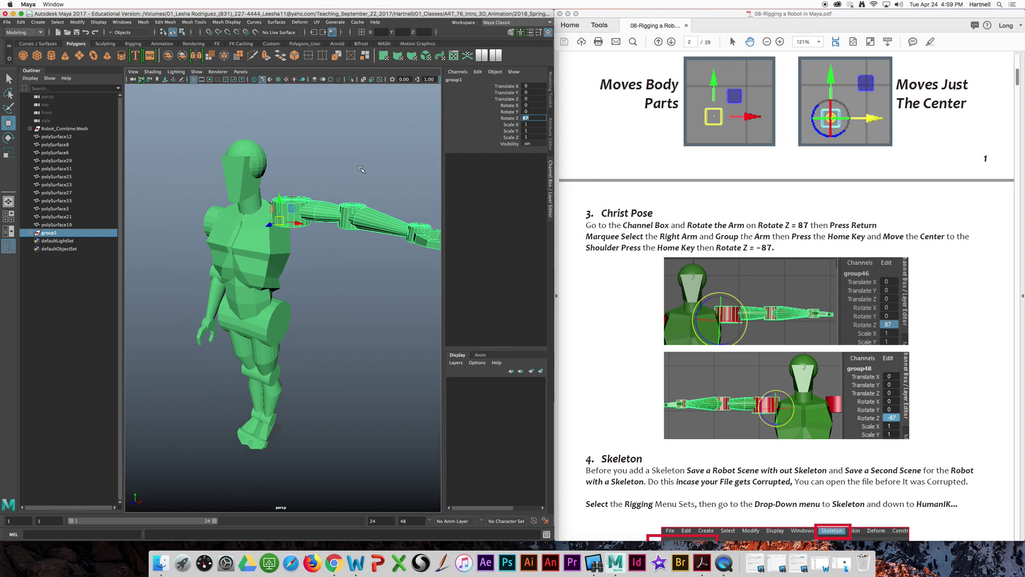
pyautogui.keyDown('alt'); pyautogui.moveTo(314, 204); pyautogui.dragTo(357, 193); pyautogui.keyUp('alt')
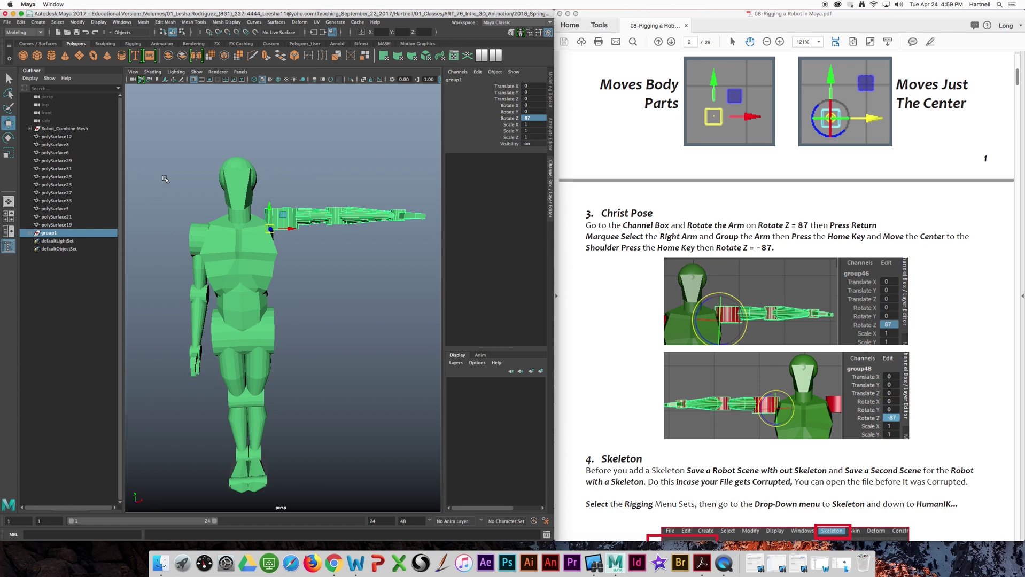
pyautogui.moveTo(146, 162); pyautogui.dragTo(196, 399)
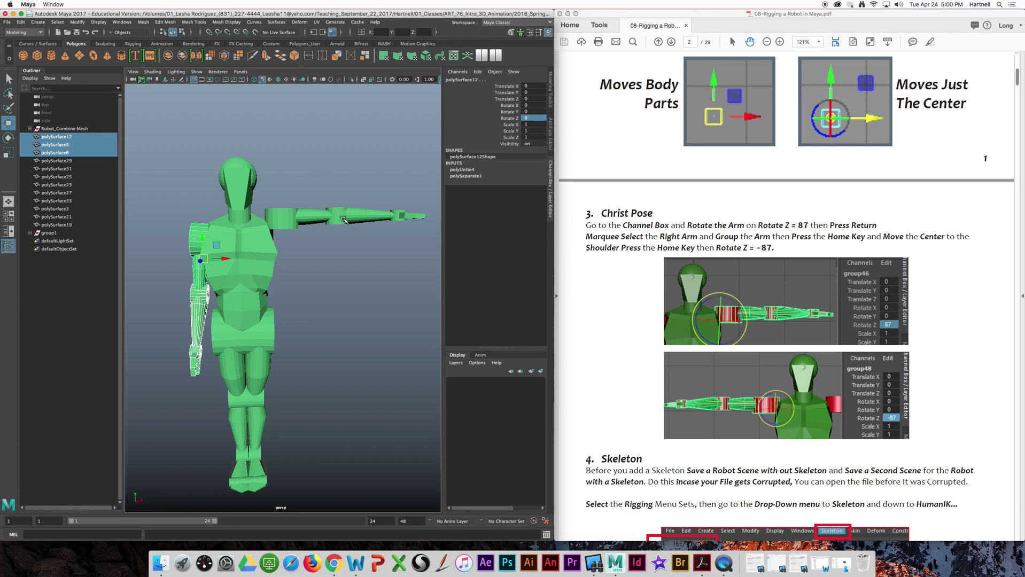
pyautogui.hotkey('ctrl', 'g')
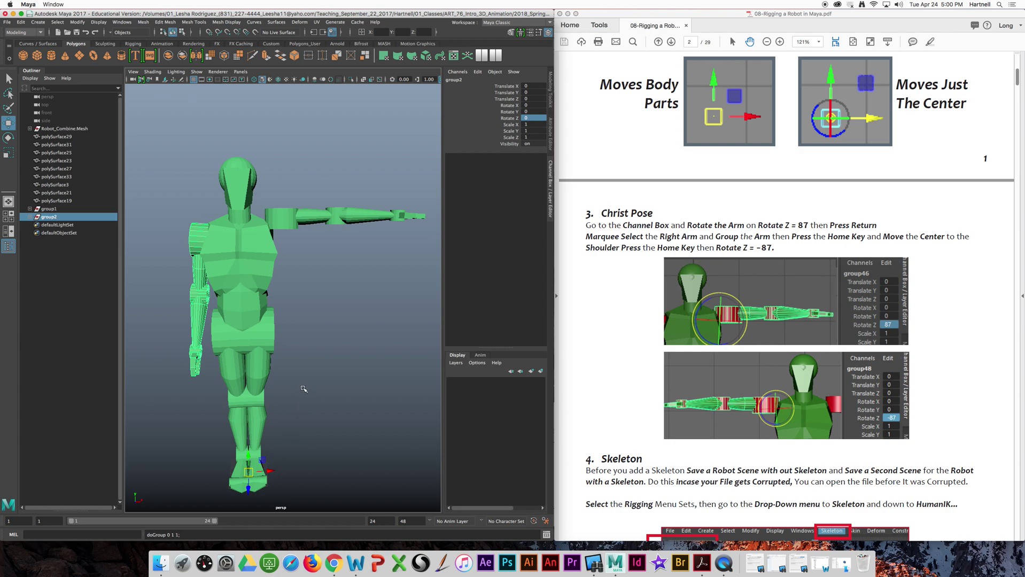
# Step: Move the right arm group's pivot from the feet to the right shoulder joint and finish pivot editing
pyautogui.press('Home')
pyautogui.moveTo(248, 457); pyautogui.dragTo(235, 226)
pyautogui.keyDown('alt'); pyautogui.moveTo(188, 268); pyautogui.dragTo(277, 272); pyautogui.keyUp('alt')
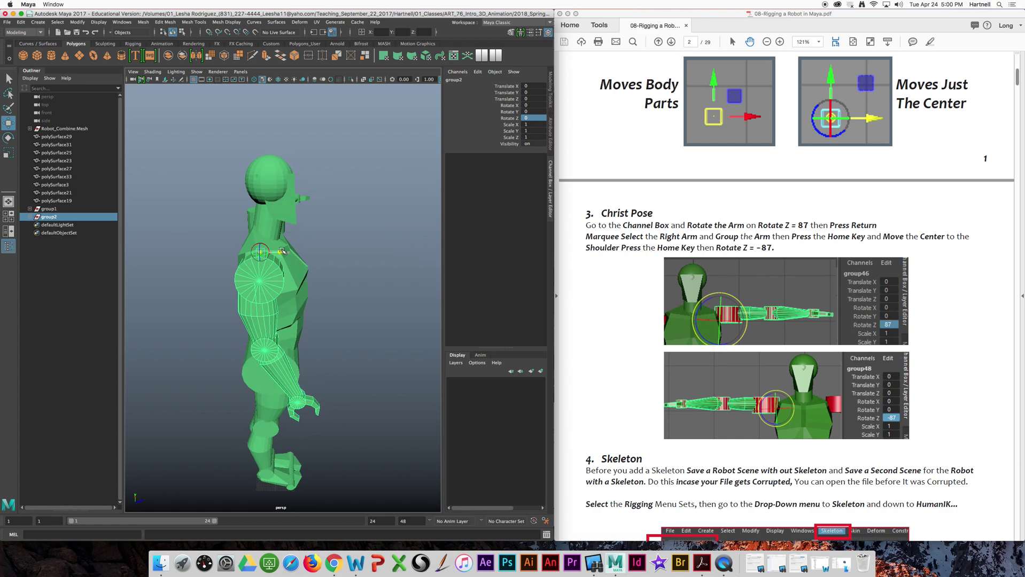
pyautogui.keyDown('alt'); pyautogui.moveTo(284, 251); pyautogui.dragTo(220, 265); pyautogui.keyUp('alt')
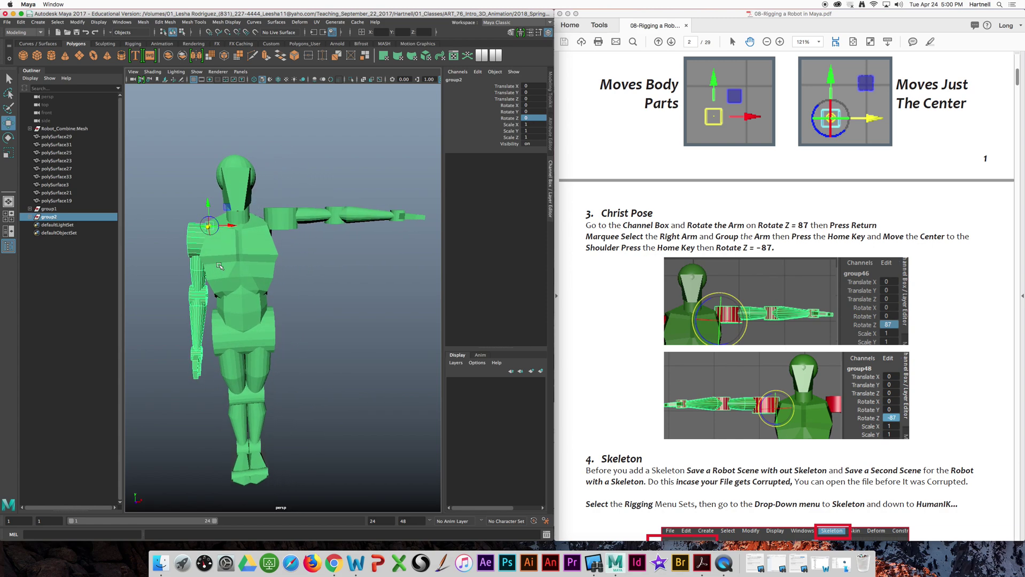
pyautogui.keyDown('alt'); pyautogui.moveTo(207, 205); pyautogui.dragTo(237, 264); pyautogui.keyUp('alt')
pyautogui.press('Home')
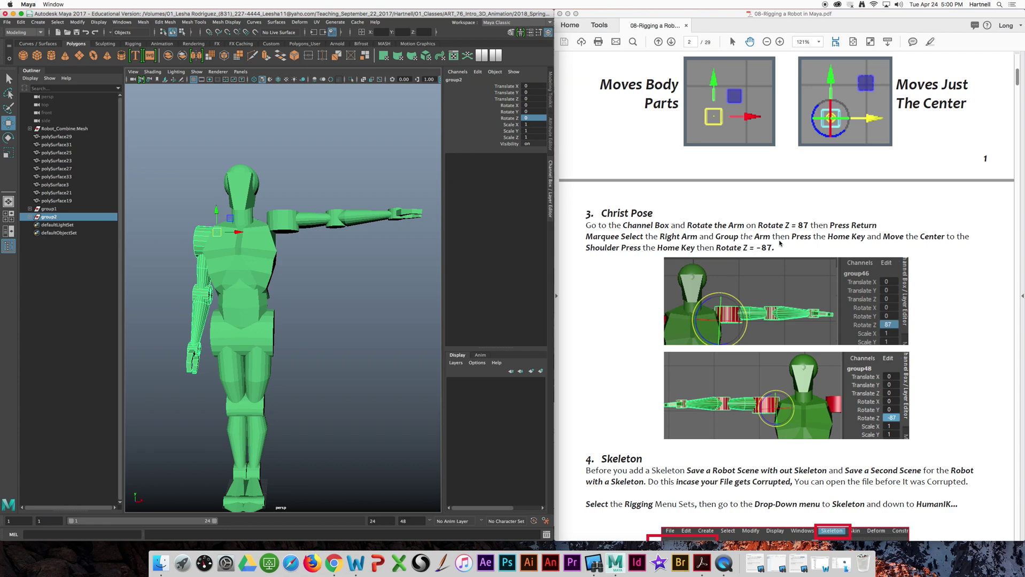
# Step: Set the right arm group's Rotate Z to -87 to raise the arm into the Christ pose
pyautogui.click(532, 118)
pyautogui.press('Return')
pyautogui.scroll(-3, 345, 247)
pyautogui.scroll(-4, 345, 246)
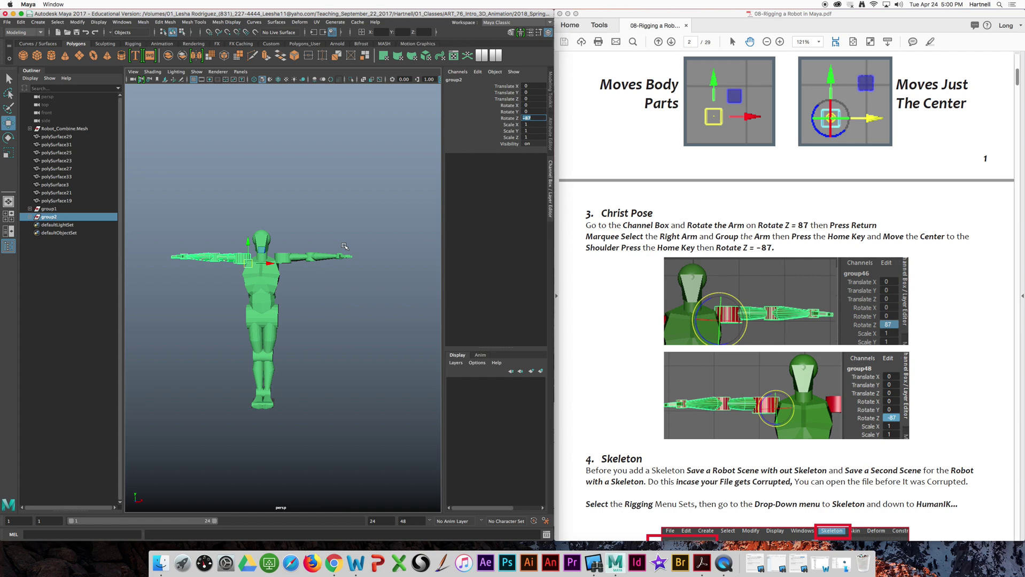
# Step: Follow the guide's Skeleton section: switch to the Rigging menu set and open the HumanIK tools
pyautogui.scroll(-10, 621, 344)
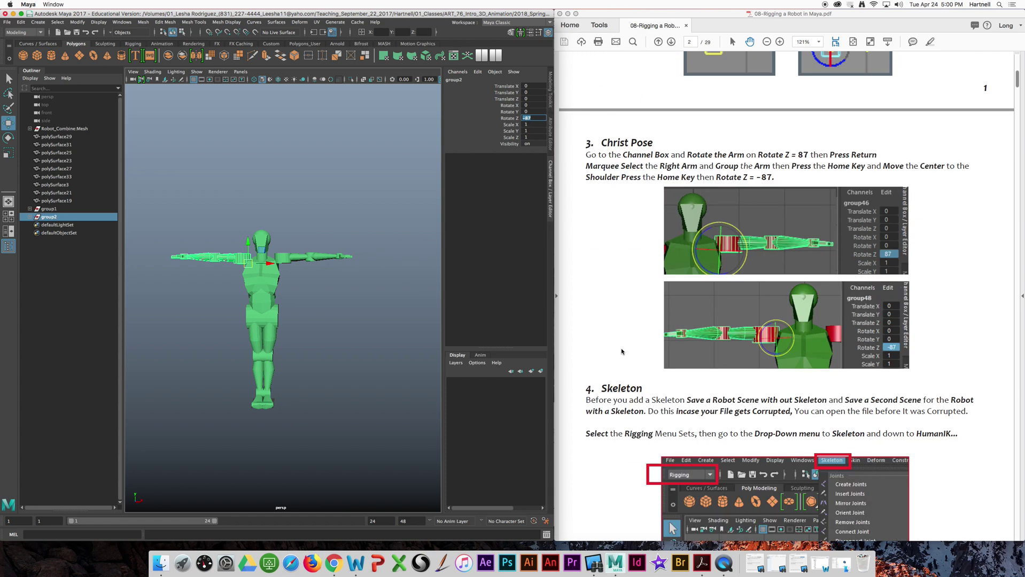
pyautogui.scroll(8, 621, 345)
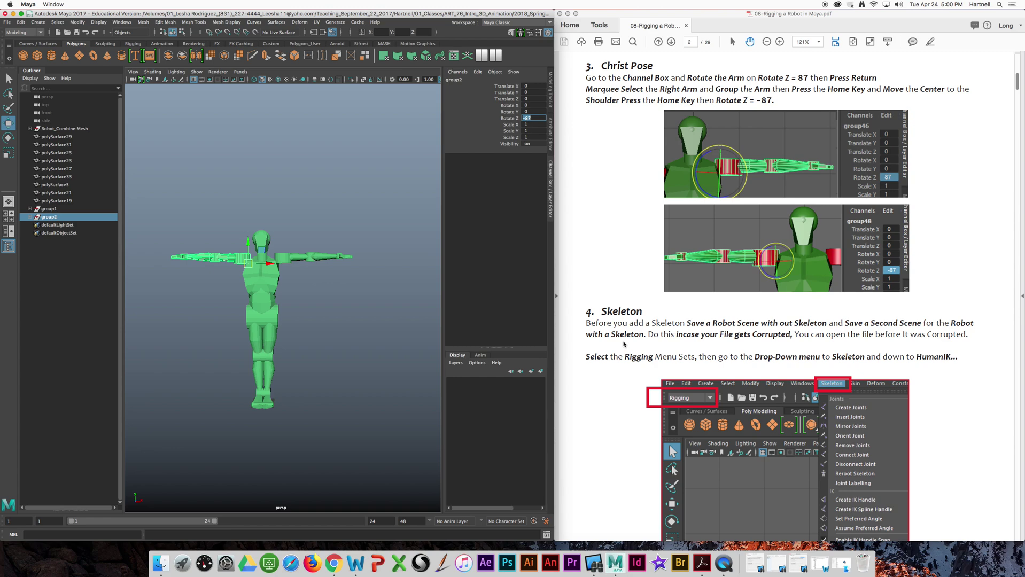
pyautogui.scroll(-3, 630, 343)
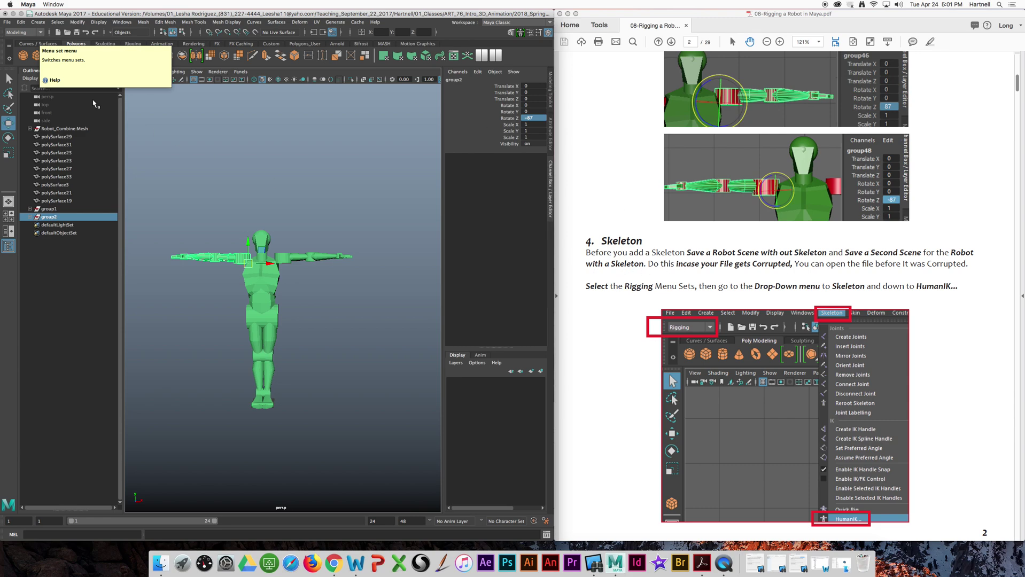
pyautogui.click(41, 33)
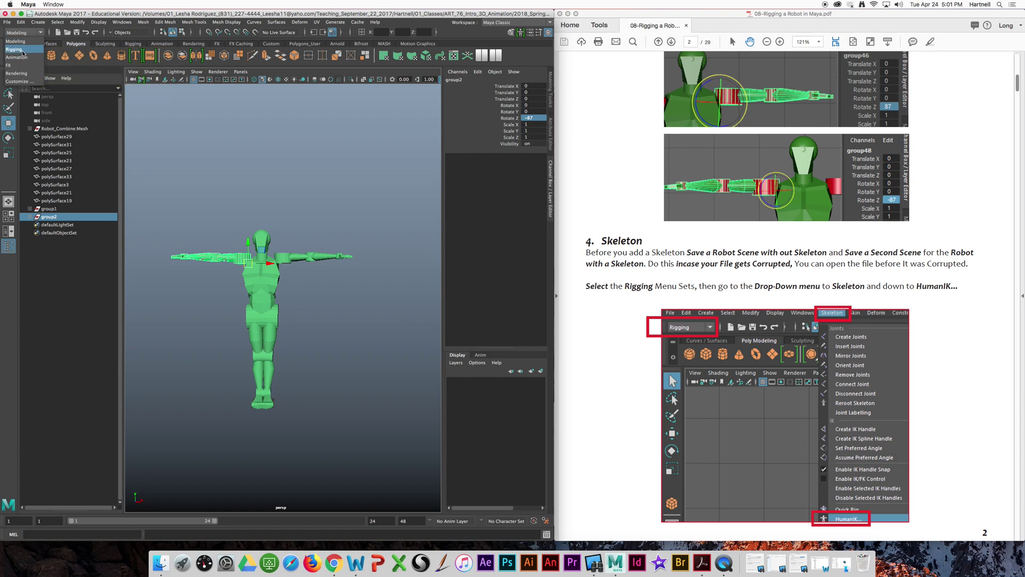
pyautogui.click(22, 49)
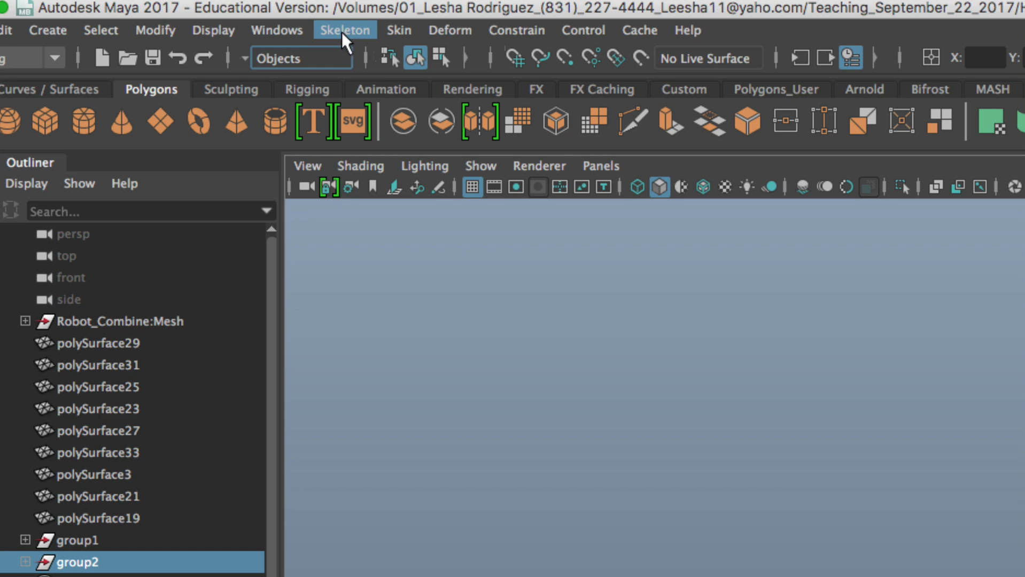
pyautogui.click(343, 30)
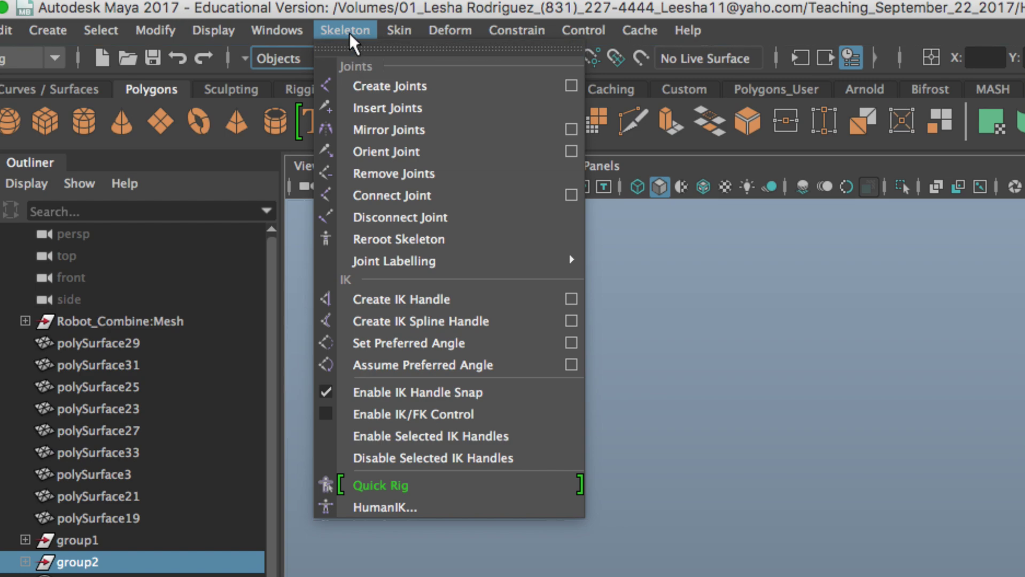
pyautogui.click(377, 505)
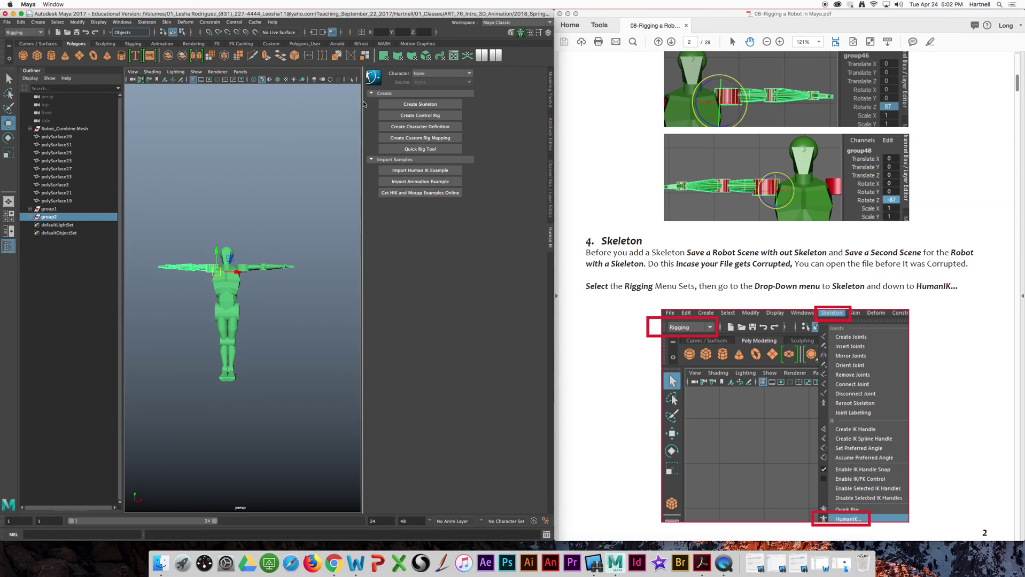
# Step: Follow the guide's Create Skeleton section and create a HumanIK skeleton for the robot
pyautogui.scroll(-10, 708, 260)
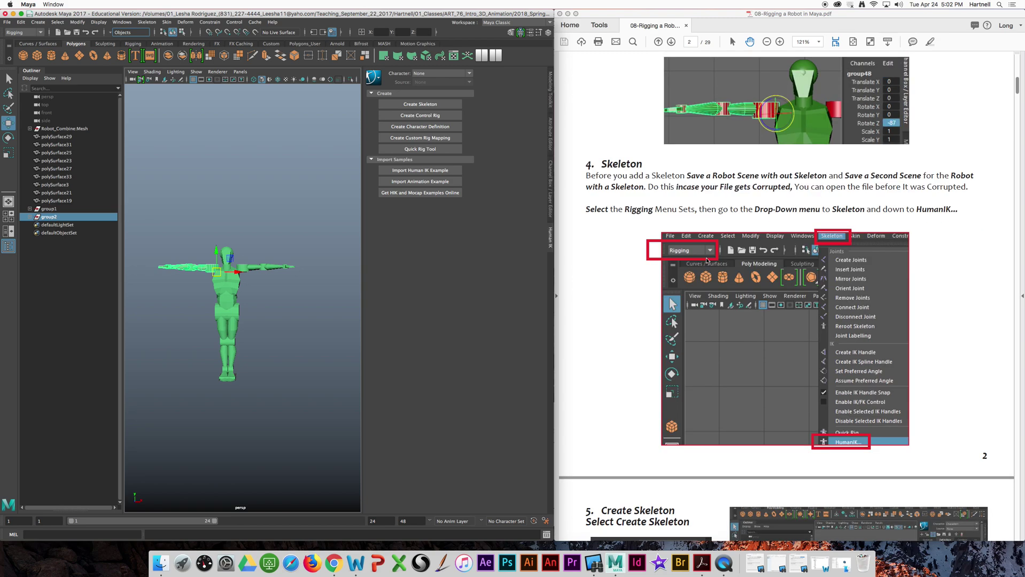
pyautogui.scroll(9, 708, 260)
pyautogui.scroll(-5, 706, 259)
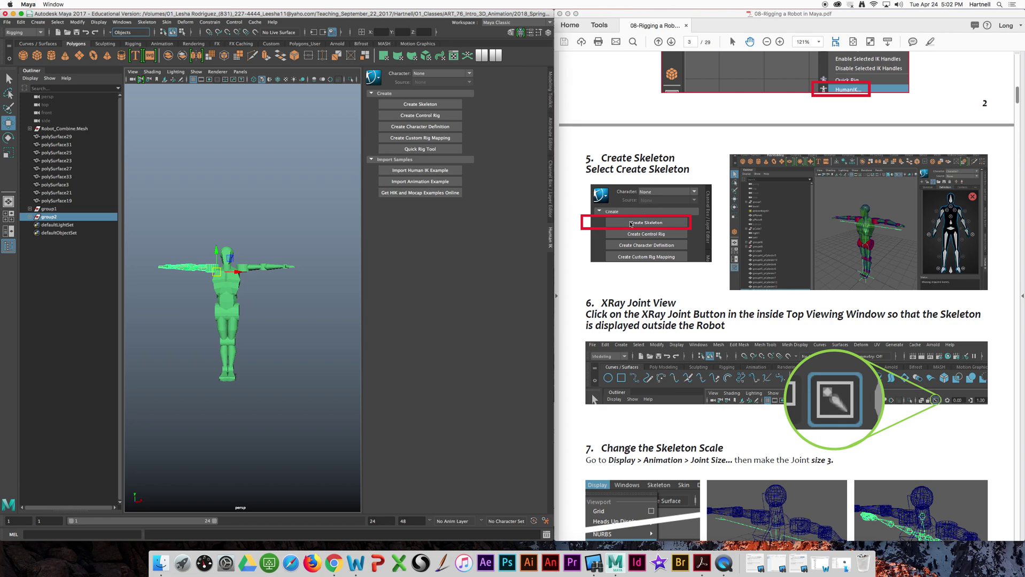
pyautogui.click(417, 106)
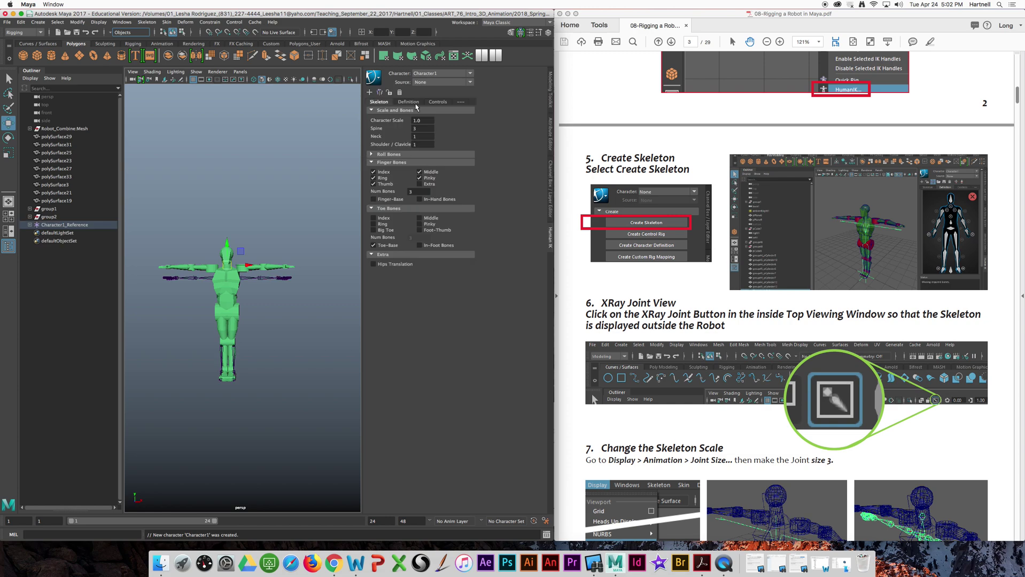
# Step: Examine the new skeleton inside the robot: select Character1_Reference, view it in wireframe, and return to shaded display
pyautogui.click(271, 290)
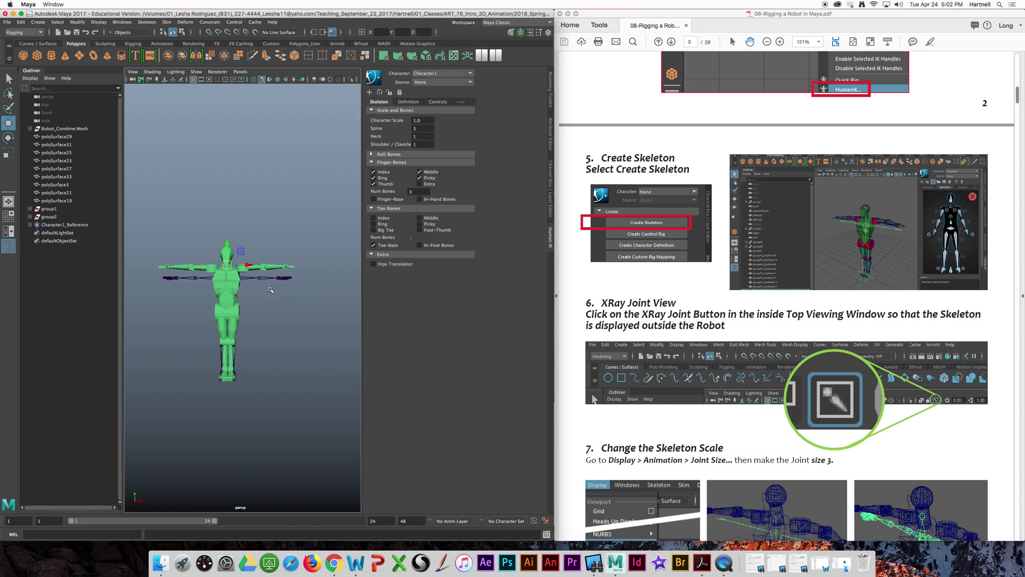
pyautogui.press('4')
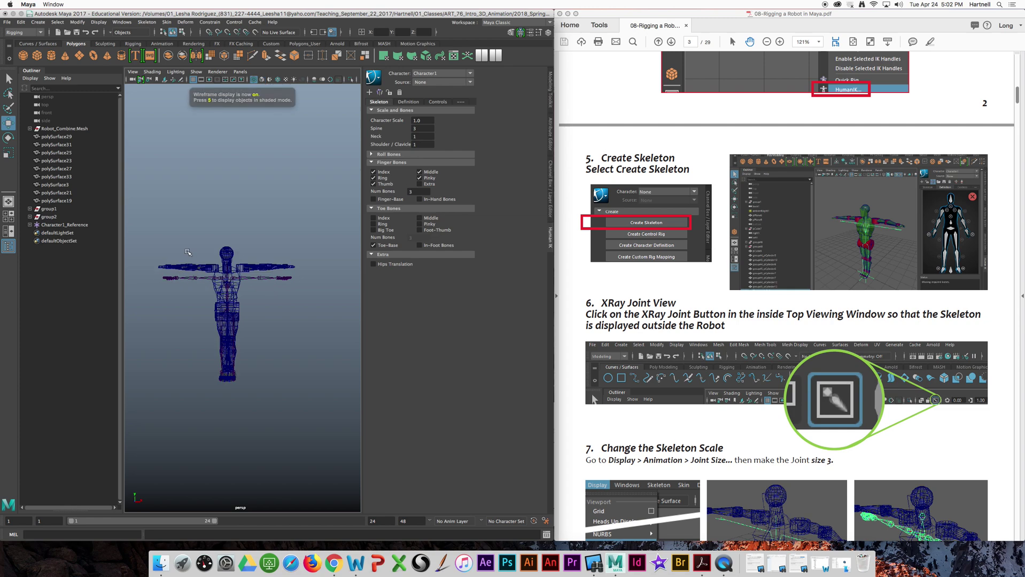
pyautogui.click(56, 224)
pyautogui.scroll(6, 247, 326)
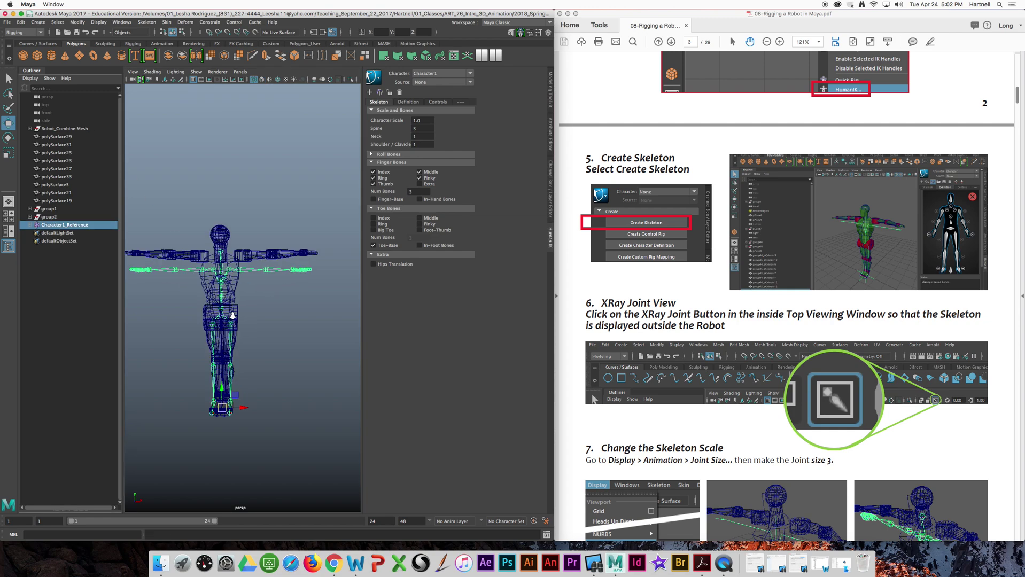
pyautogui.keyDown('alt'); pyautogui.moveTo(246, 313); pyautogui.dragTo(284, 244, button='middle'); pyautogui.keyUp('alt')
pyautogui.moveTo(304, 268)
pyautogui.keyDown('alt'); pyautogui.mouseDown()
pyautogui.moveTo(289, 271)
pyautogui.moveTo(322, 267)
pyautogui.moveTo(291, 269)
pyautogui.mouseUp(); pyautogui.keyUp('alt')
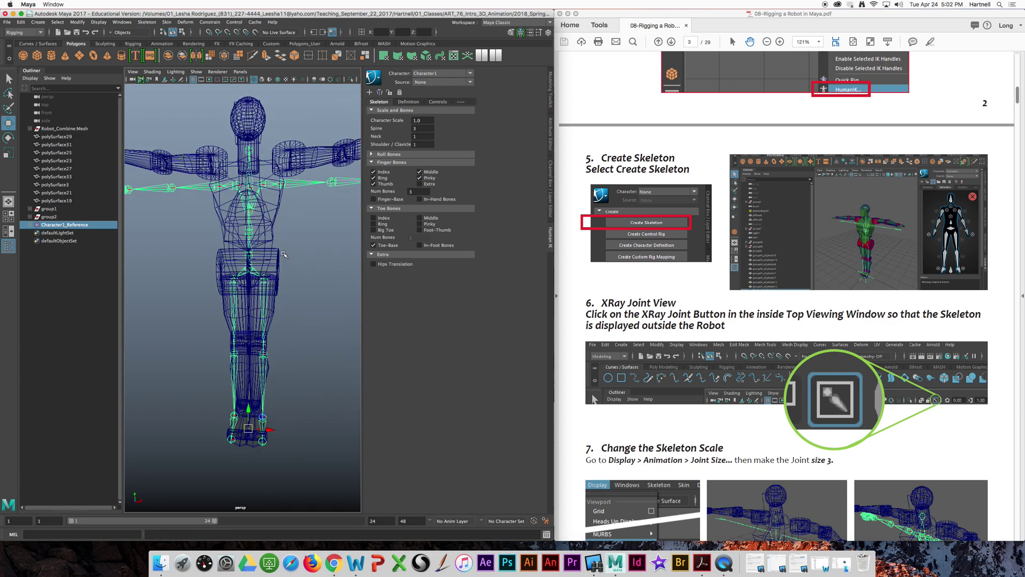
pyautogui.press('5')
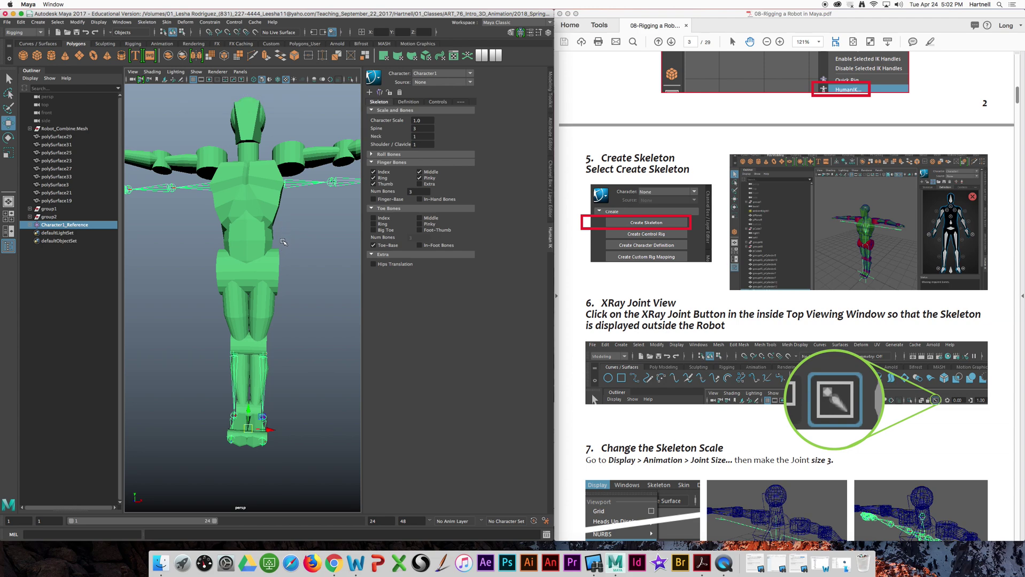
pyautogui.keyDown('alt'); pyautogui.moveTo(284, 240); pyautogui.dragTo(282, 247); pyautogui.keyUp('alt')
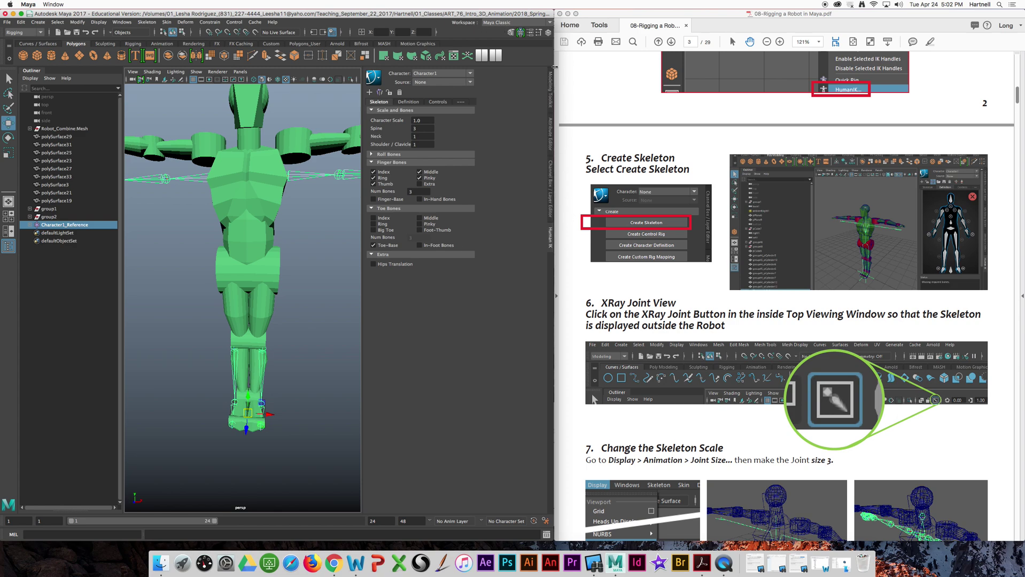
# Step: Turn on XRay joints in the perspective view, as the guide's XRay Joint View section describes
pyautogui.click(552, 83)
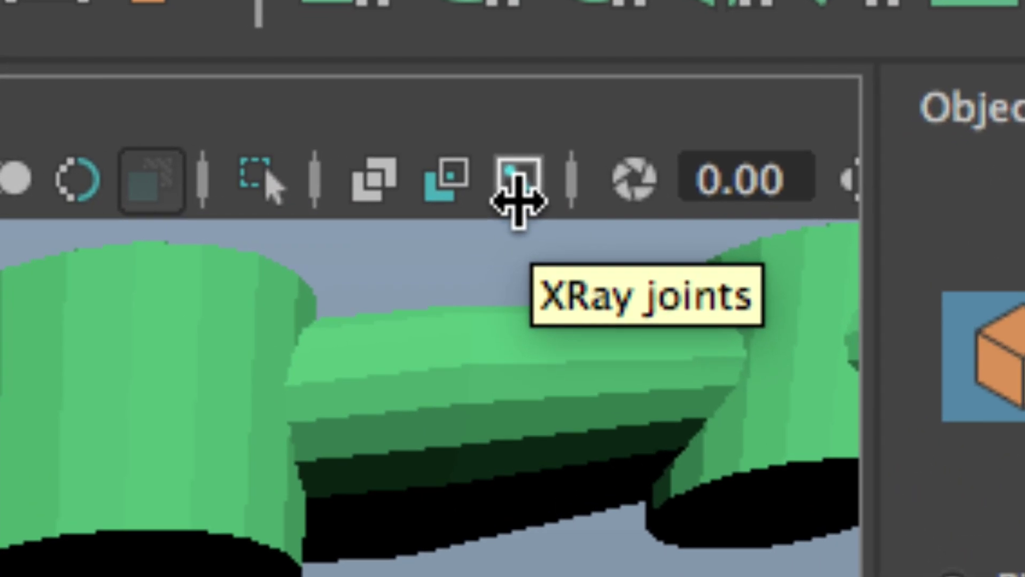
pyautogui.click(518, 195)
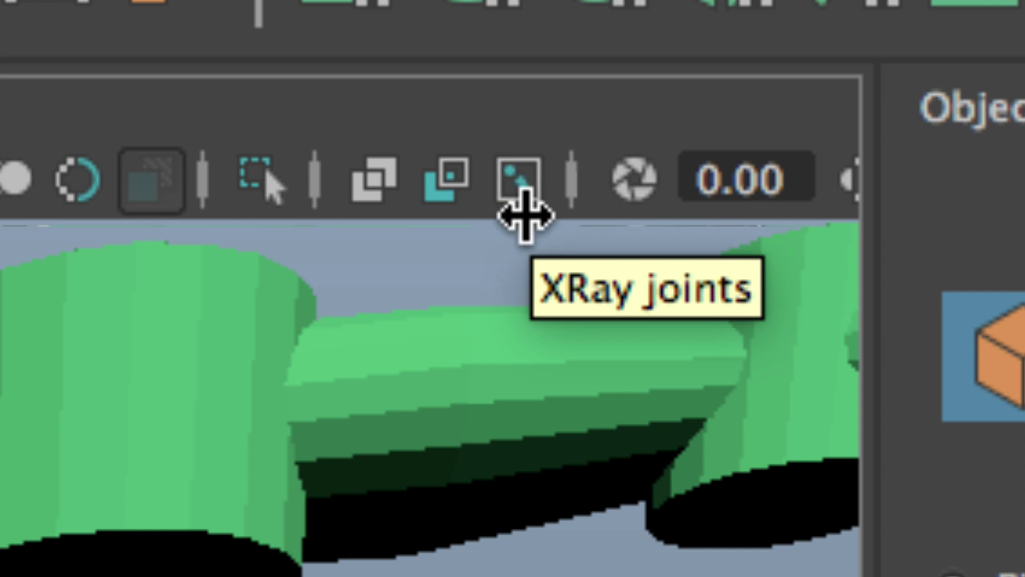
pyautogui.click(520, 192)
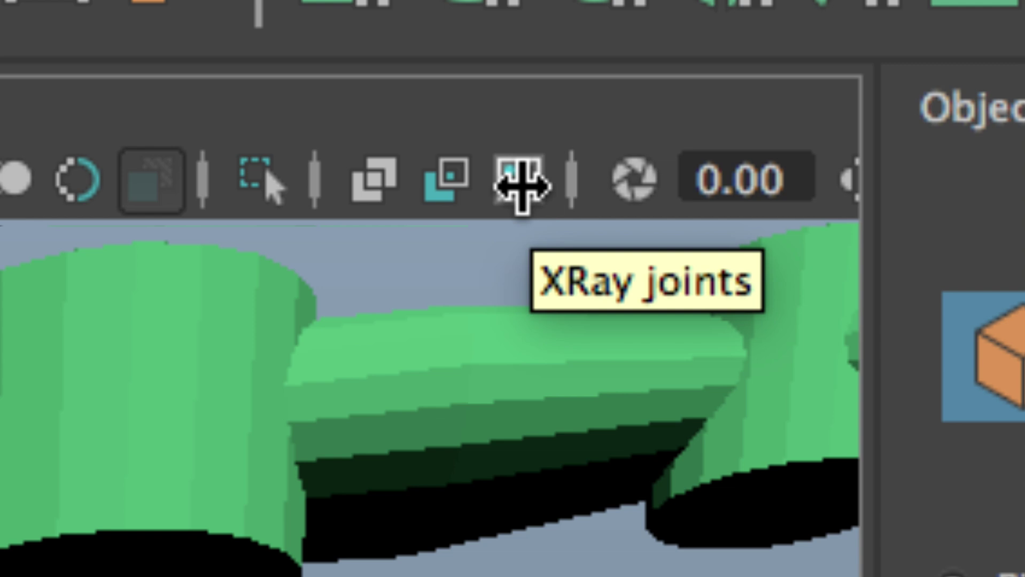
pyautogui.click(519, 184)
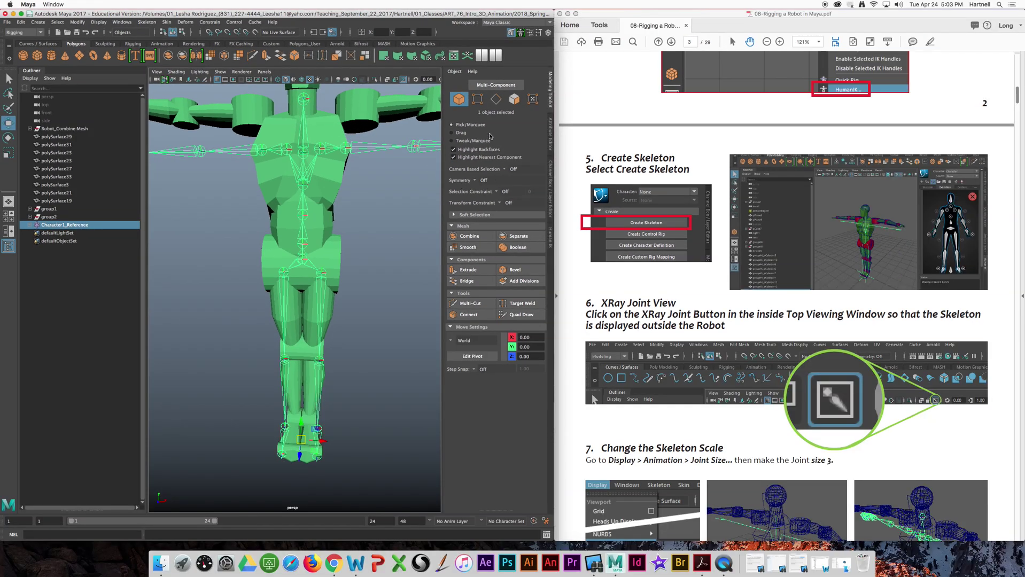
# Step: Recolor the robot's lambert1 material to an orange-brown hue of about 20 and deselect the mesh
pyautogui.click(336, 117)
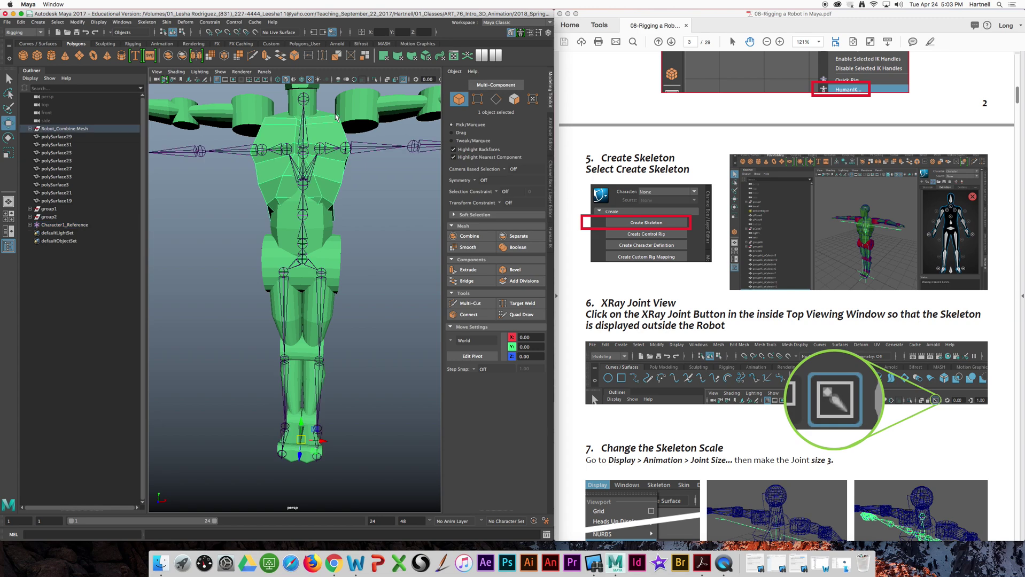
pyautogui.click(528, 34)
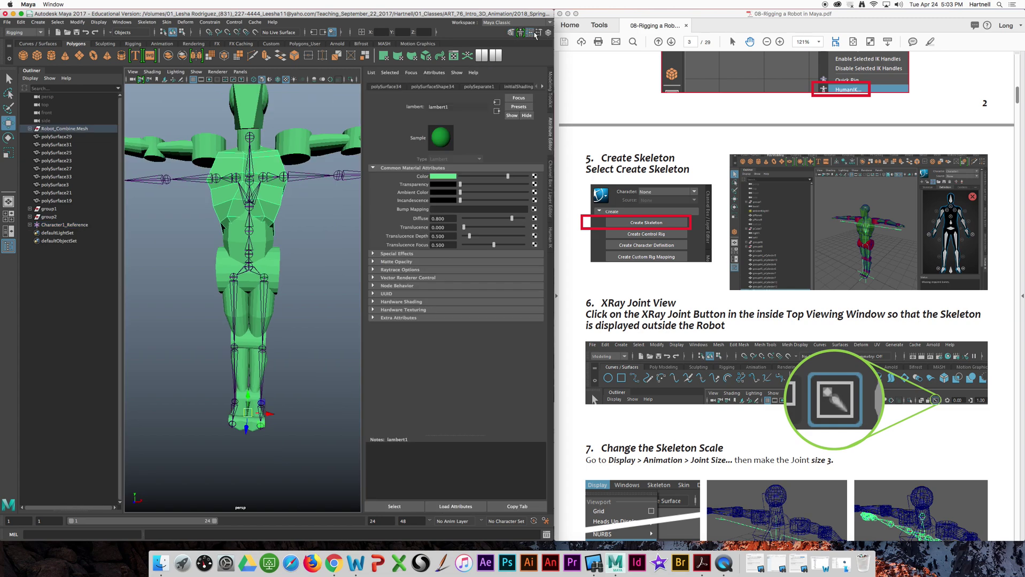
pyautogui.click(448, 176)
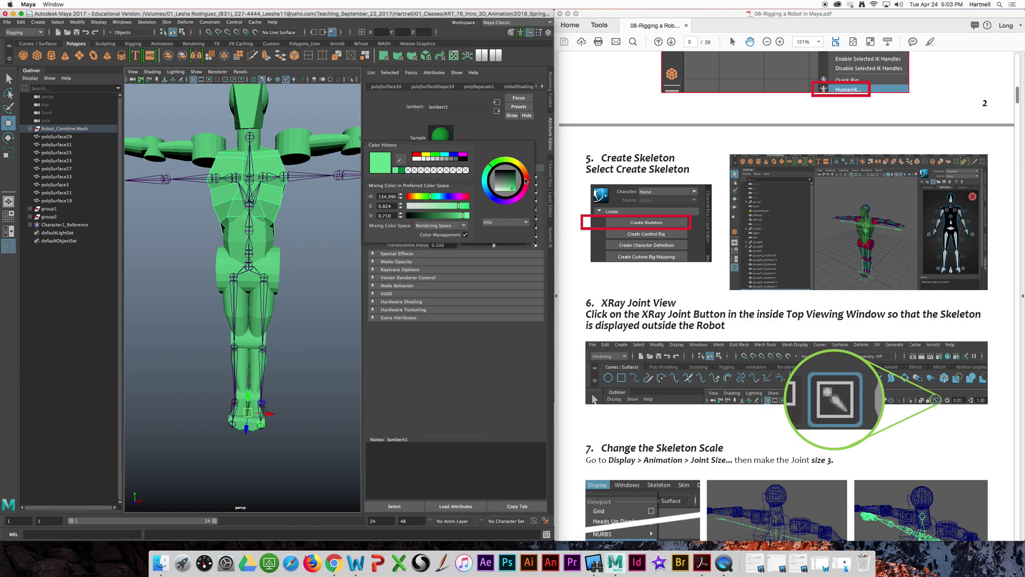
pyautogui.click(528, 175)
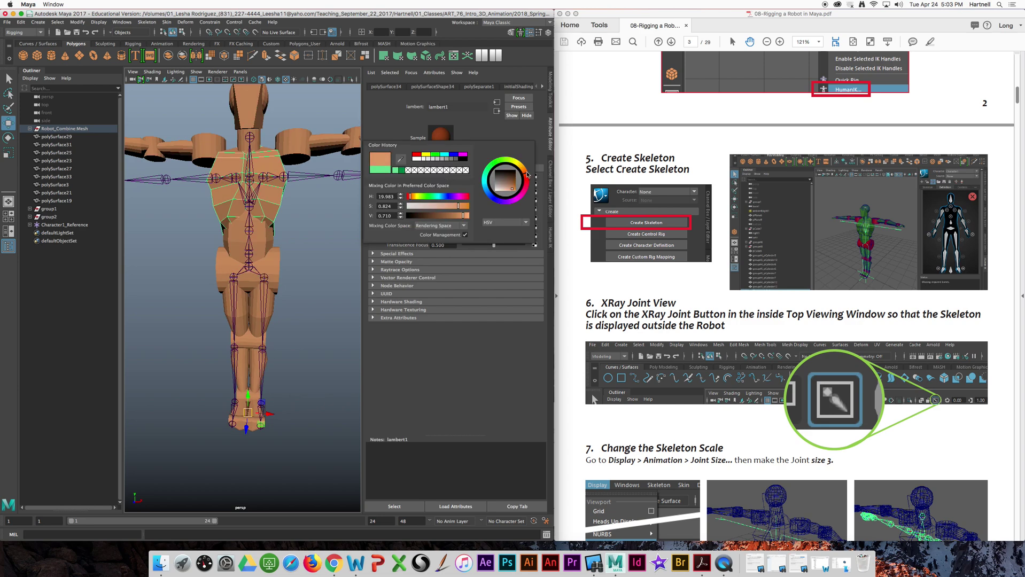
pyautogui.click(321, 229)
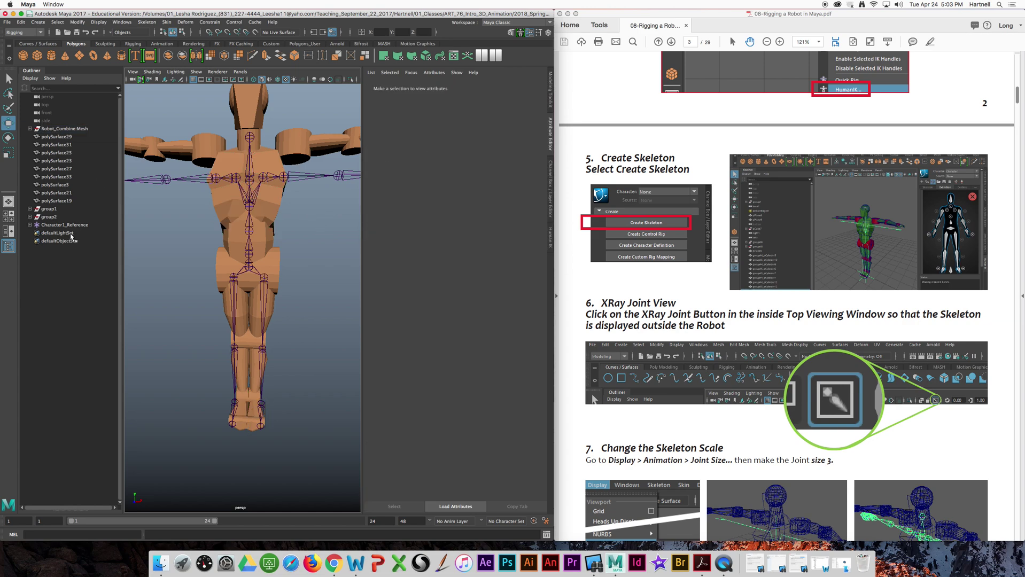
# Step: Select Character1_Reference, check the skeleton against the recolored robot, and go on to the guide's Change the Skeleton Scale section
pyautogui.click(67, 225)
pyautogui.scroll(5, 214, 187)
pyautogui.scroll(-5, 215, 187)
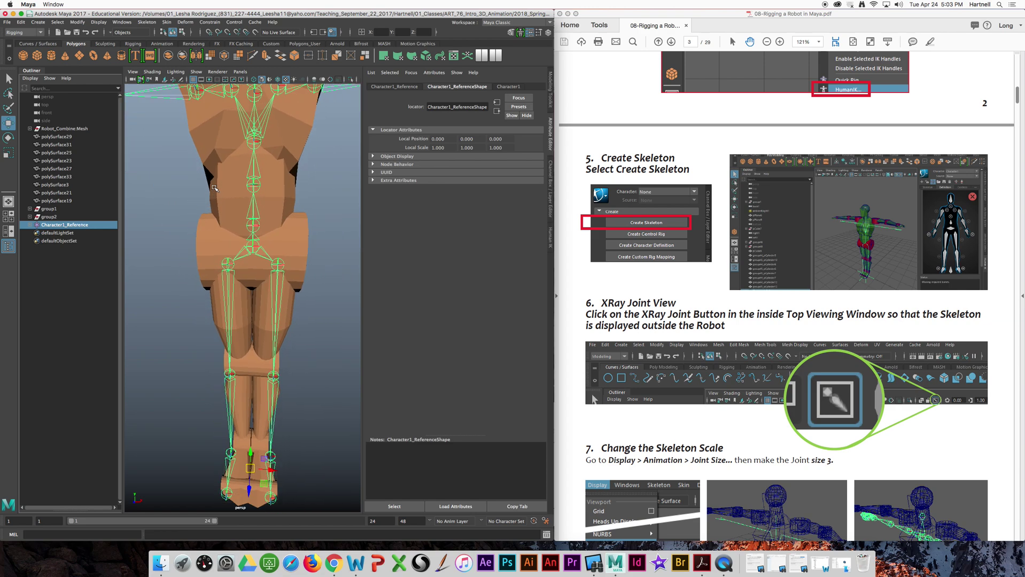
pyautogui.moveTo(198, 193)
pyautogui.mouseDown()
pyautogui.moveTo(312, 204)
pyautogui.moveTo(142, 202)
pyautogui.moveTo(222, 204)
pyautogui.moveTo(183, 199)
pyautogui.moveTo(205, 199)
pyautogui.mouseUp()
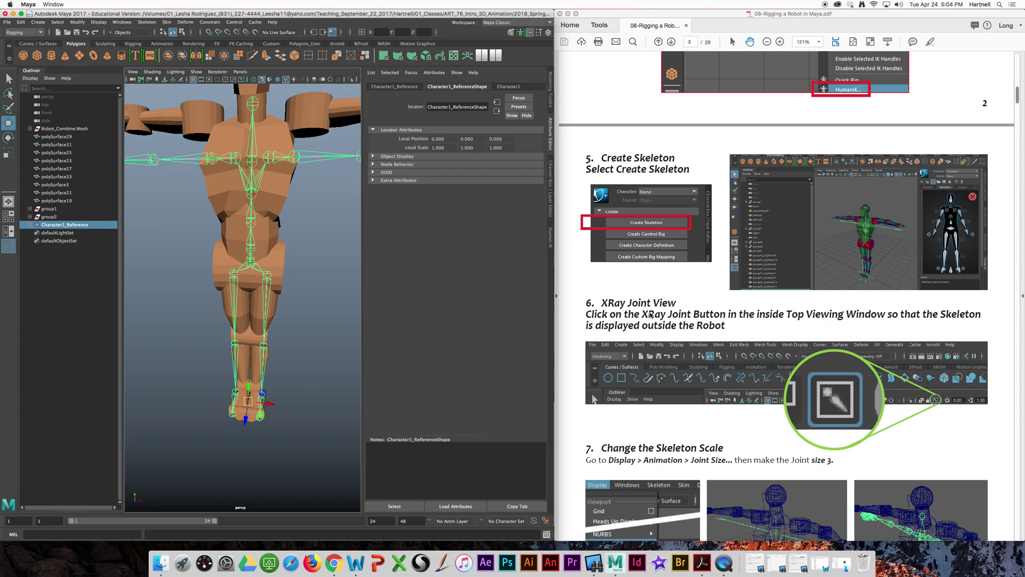
pyautogui.scroll(-5, 749, 242)
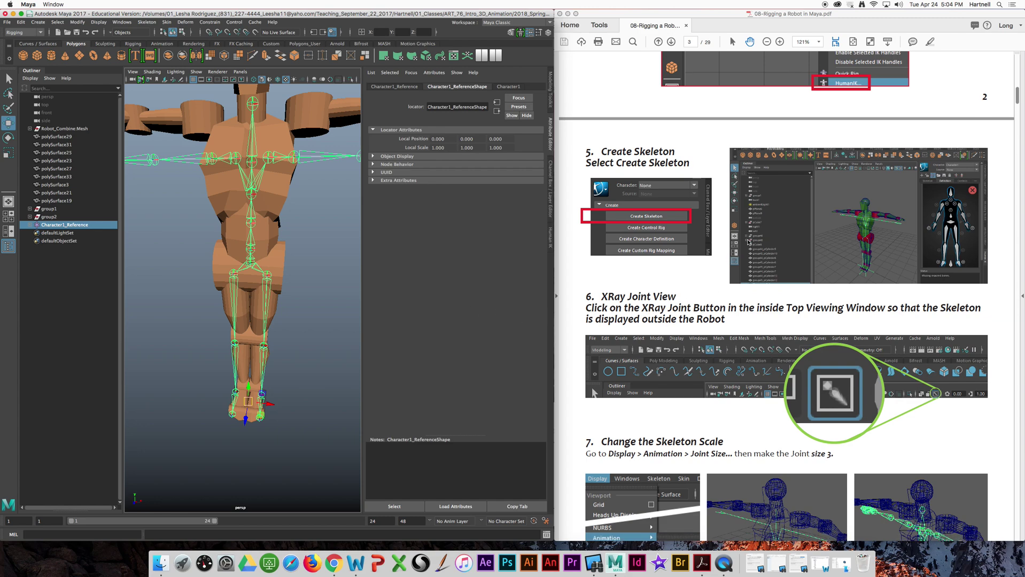
pyautogui.scroll(-4, 748, 242)
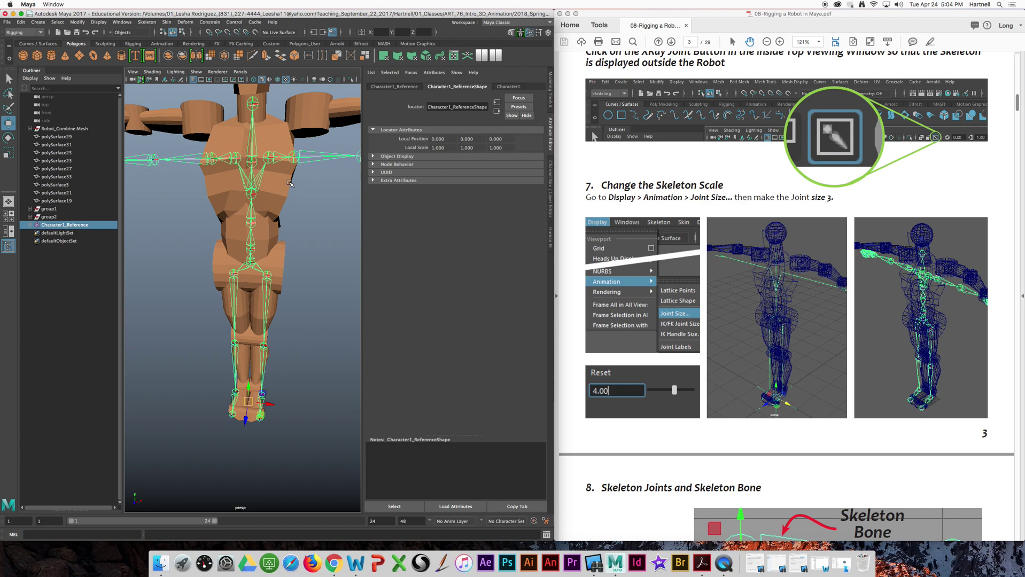
# Step: Set the joint display size to 3 for the skeleton and close the Joint Display Scale dialog
pyautogui.click(98, 23)
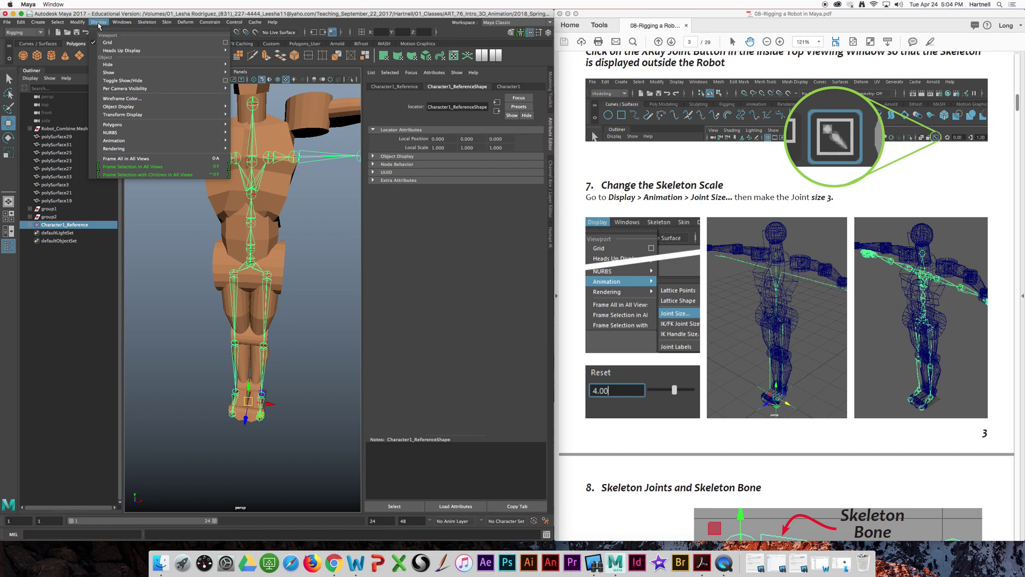
pyautogui.moveTo(149, 141)
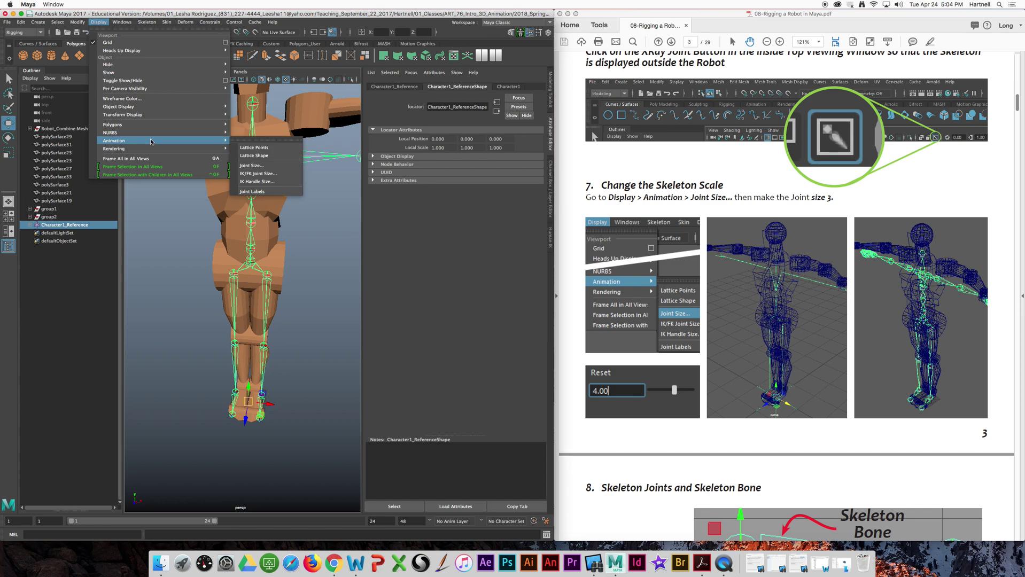
pyautogui.click(266, 166)
pyautogui.moveTo(384, 104); pyautogui.dragTo(401, 128)
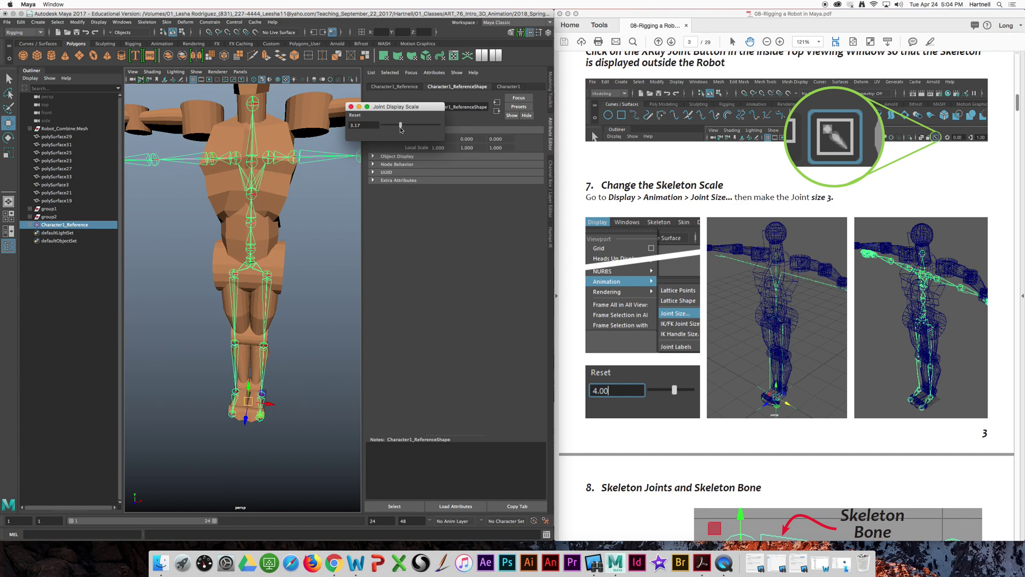
pyautogui.scroll(10, 290, 161)
pyautogui.keyDown('alt'); pyautogui.moveTo(290, 161); pyautogui.dragTo(283, 208, button='middle'); pyautogui.keyUp('alt')
pyautogui.moveTo(400, 127); pyautogui.dragTo(330, 122)
pyautogui.write('3')
pyautogui.press('Return')
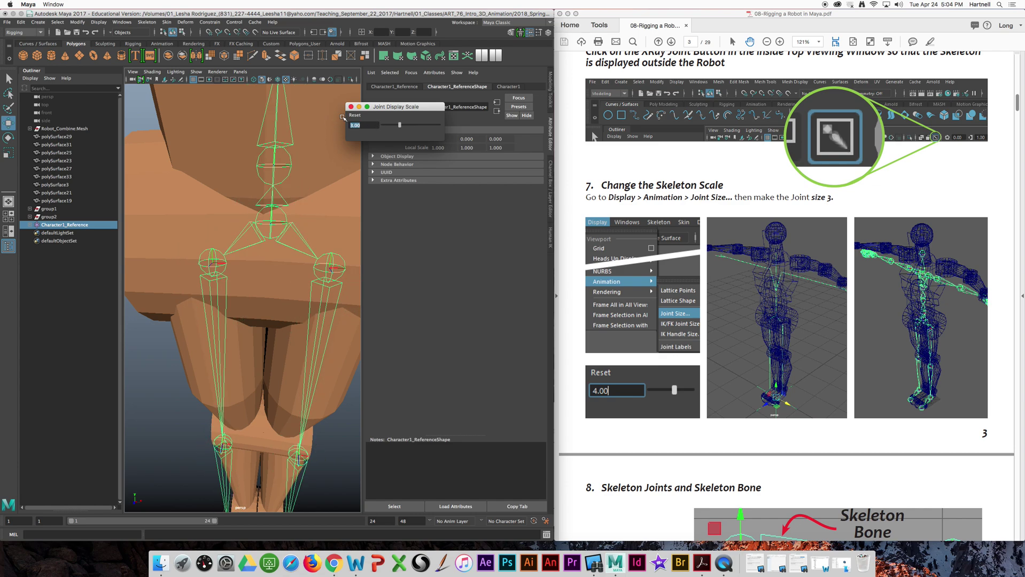
pyautogui.click(350, 107)
pyautogui.scroll(-1, 275, 137)
pyautogui.scroll(-10, 274, 138)
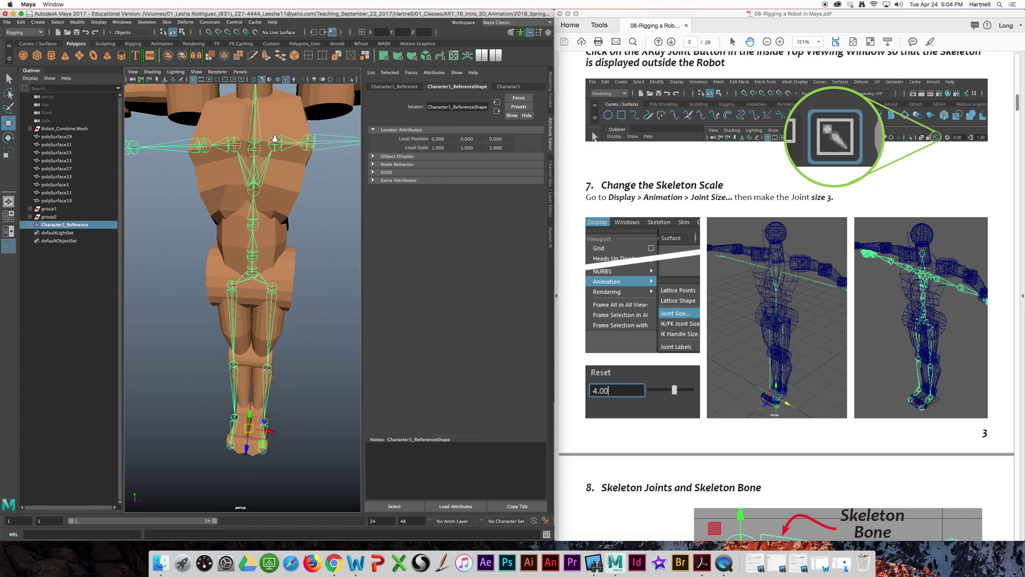
pyautogui.scroll(5, 287, 179)
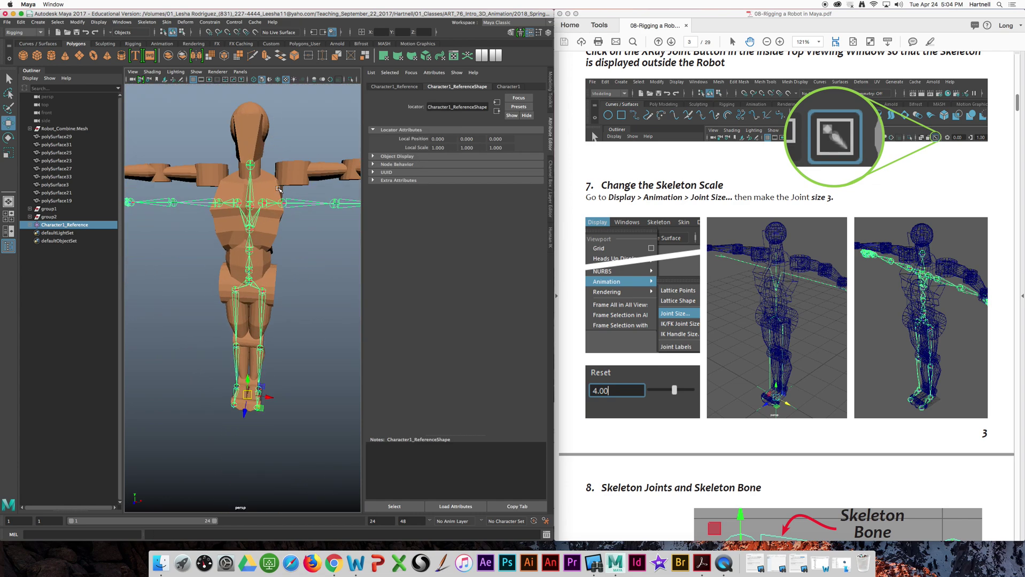
pyautogui.scroll(-1, 277, 184)
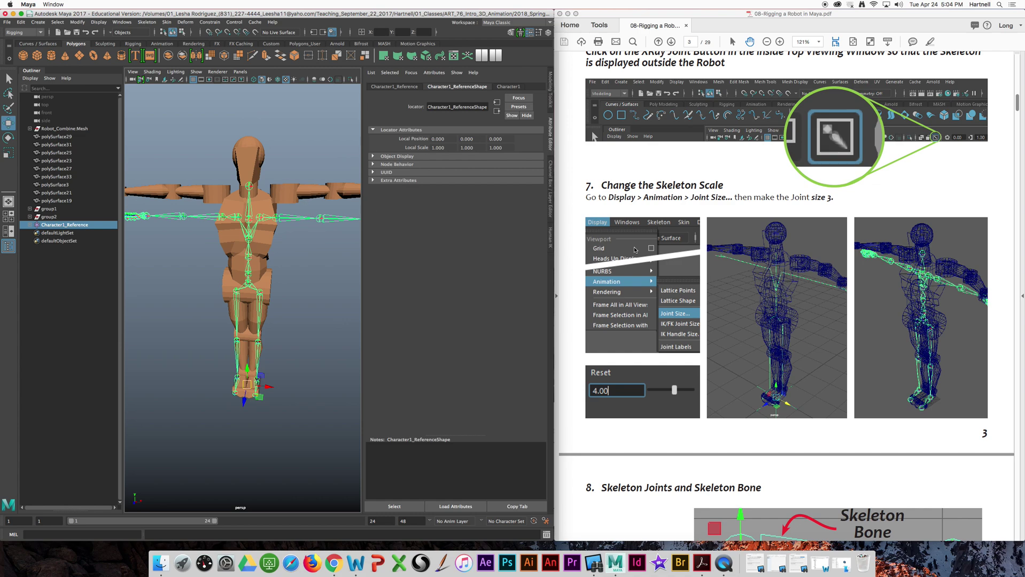
# Step: Read the guide's sections on skeleton joints and bones and on moving the hip joints to match the robot's hip cylinder
pyautogui.scroll(-5, 634, 250)
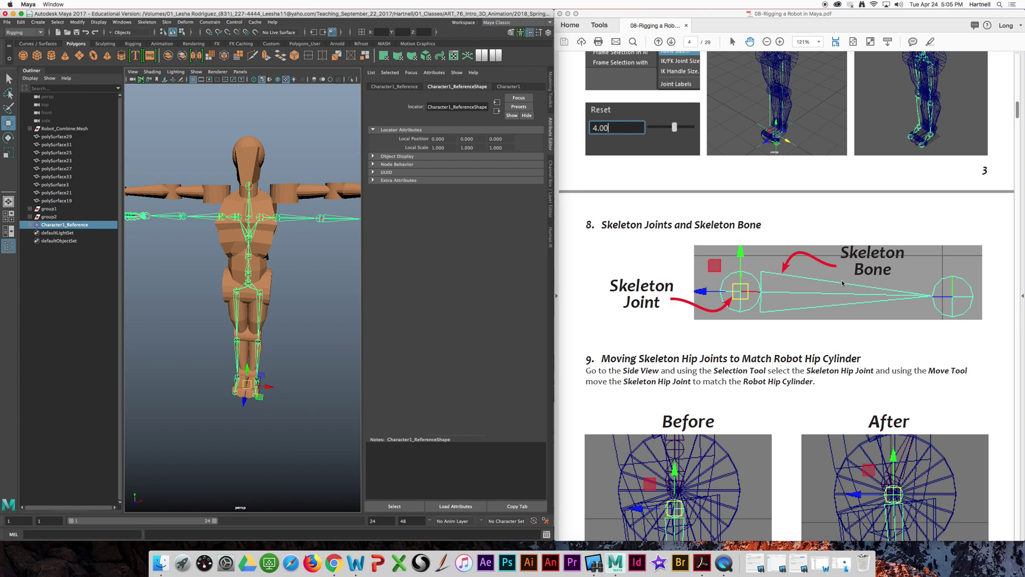
pyautogui.scroll(-1, 799, 268)
pyautogui.scroll(-5, 799, 267)
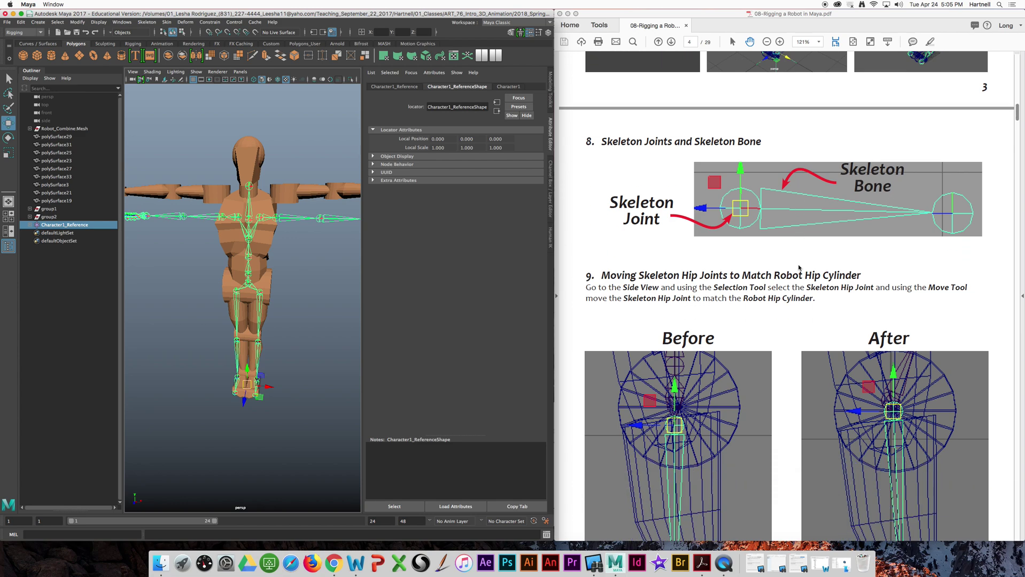
pyautogui.scroll(1, 798, 267)
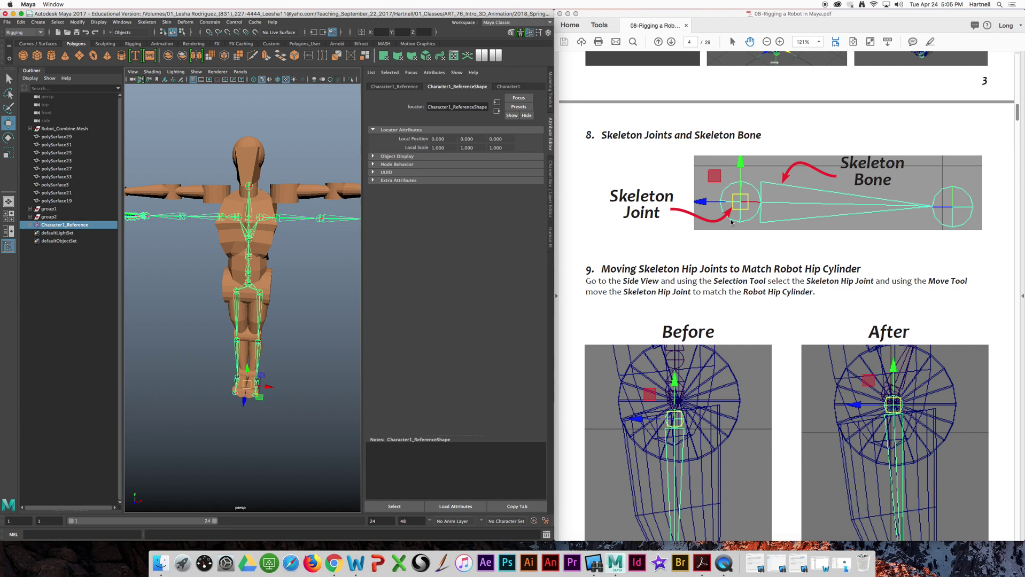
pyautogui.scroll(-7, 770, 231)
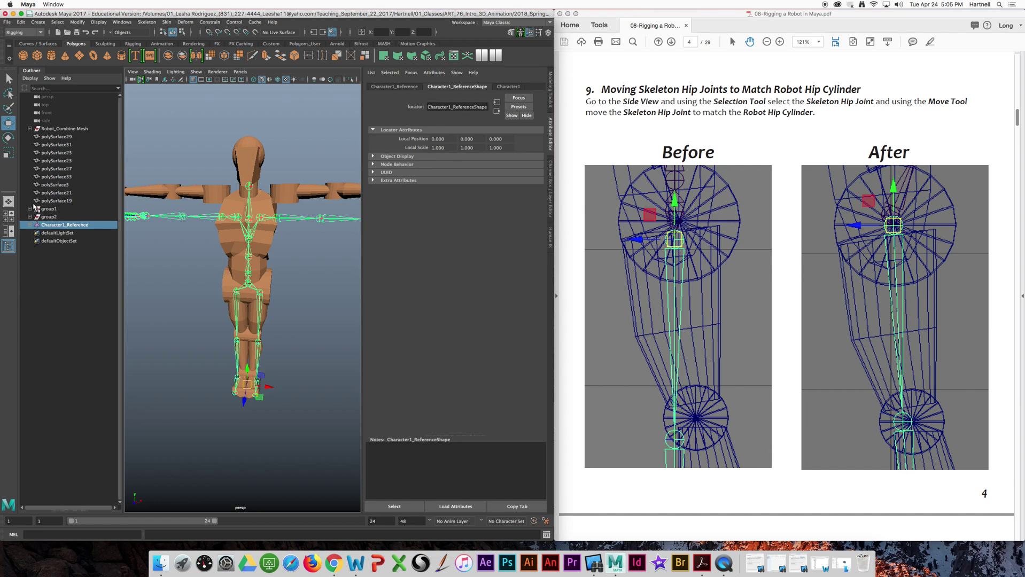
# Step: Switch from the perspective view to a maximized side view and frame the whole robot from head to feet
pyautogui.click(8, 216)
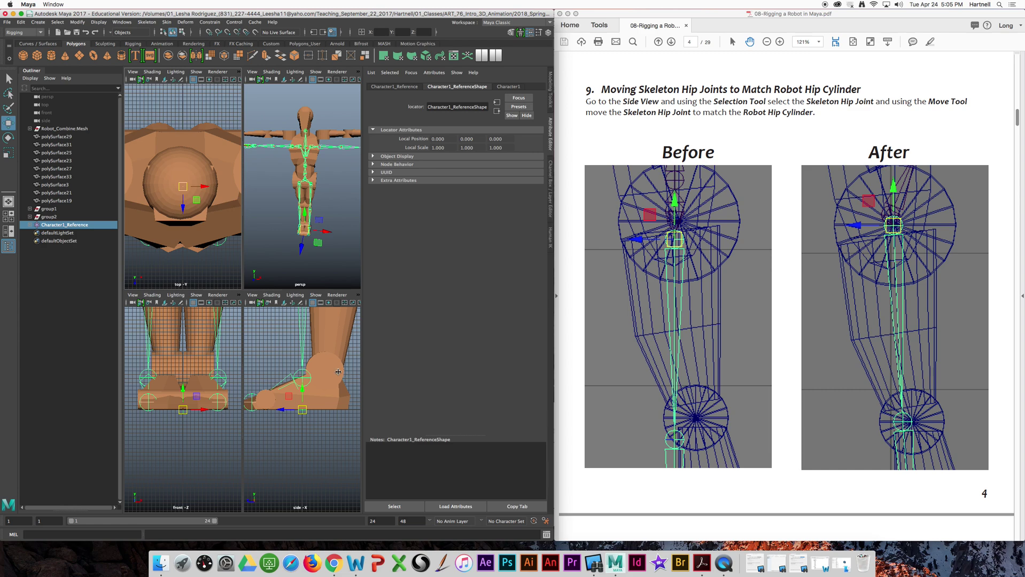
pyautogui.press('space')
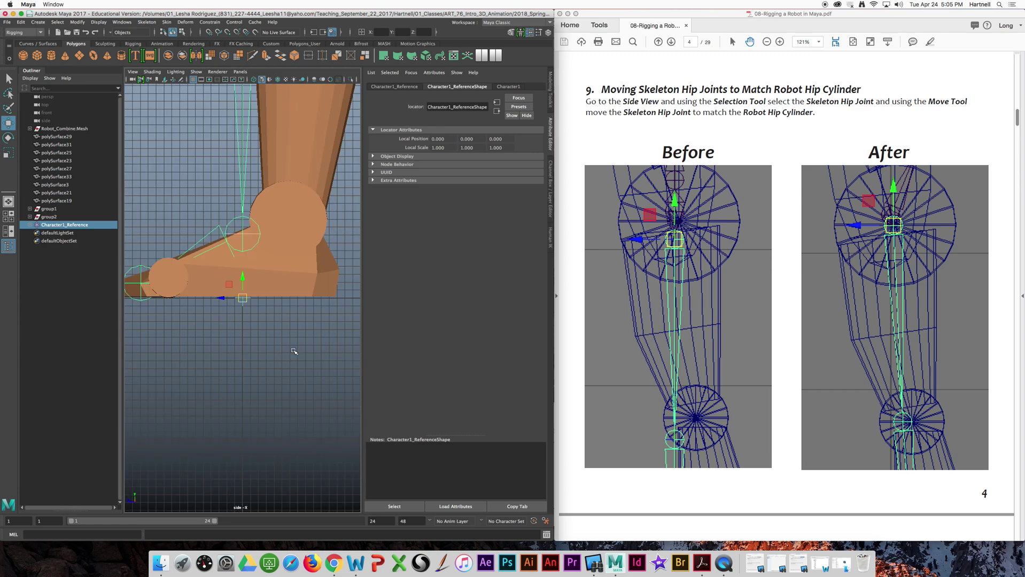
pyautogui.scroll(-2, 297, 299)
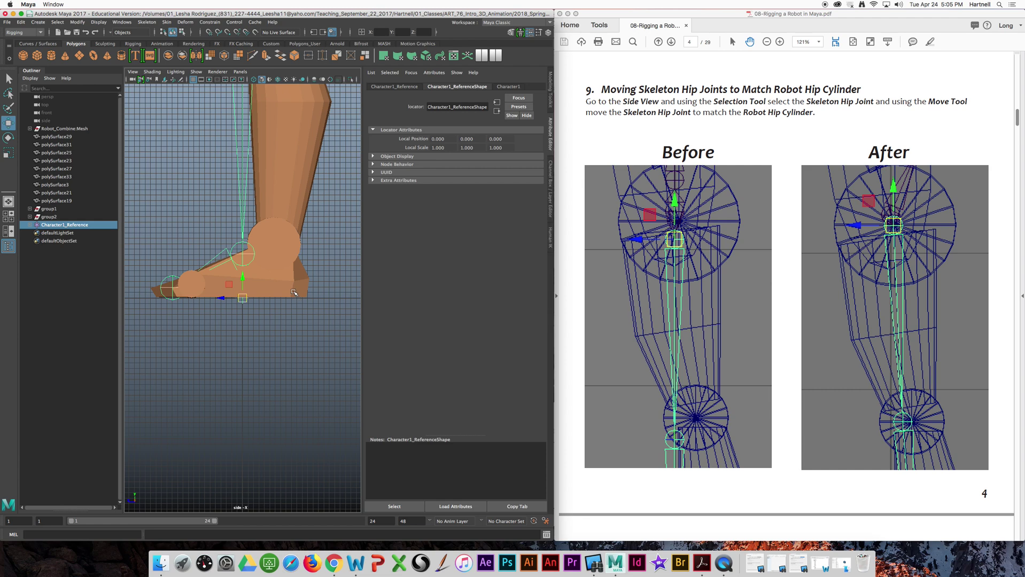
pyautogui.press('f')
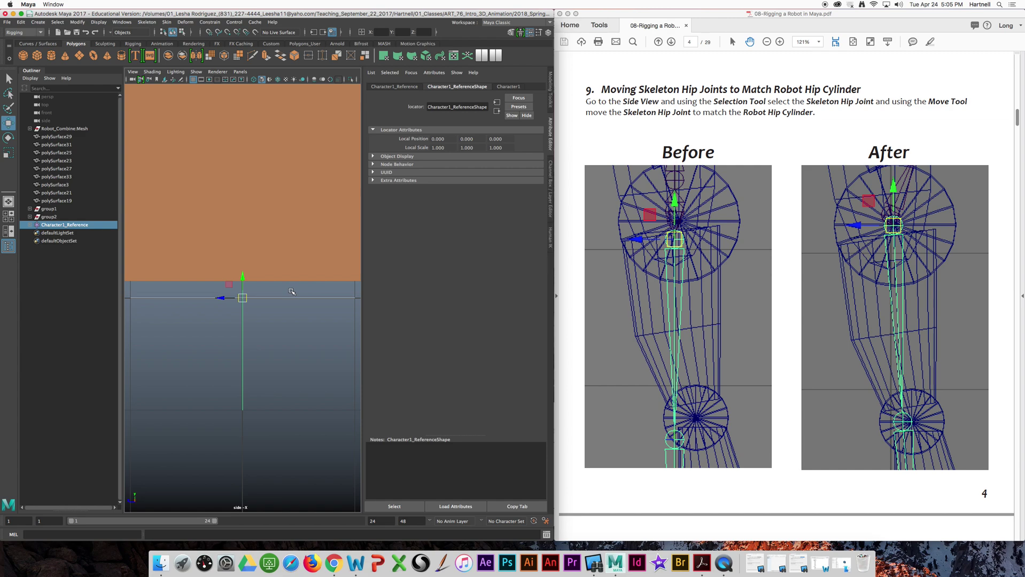
pyautogui.scroll(-4, 291, 291)
pyautogui.scroll(-5, 286, 291)
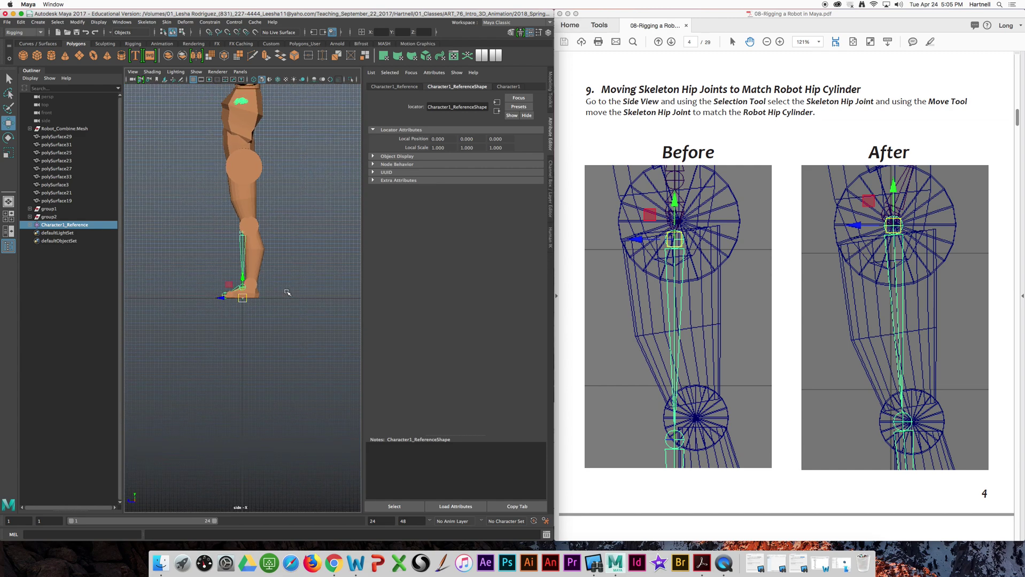
pyautogui.keyDown('alt'); pyautogui.moveTo(286, 252); pyautogui.dragTo(288, 323, button='middle'); pyautogui.keyUp('alt')
pyautogui.scroll(3, 282, 299)
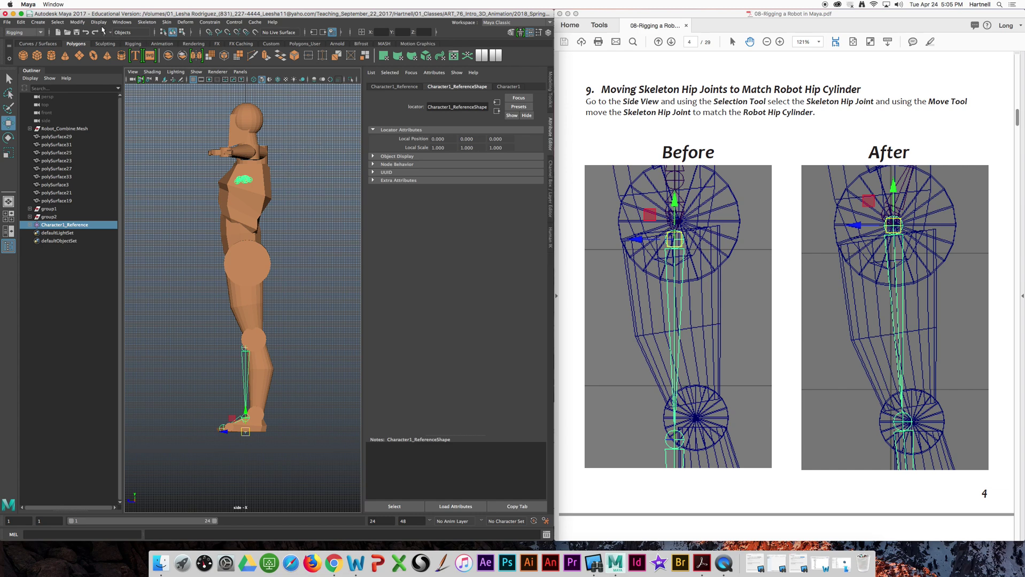
# Step: Set the linear working units to foot in the preferences' Settings category and save the preferences
pyautogui.click(124, 23)
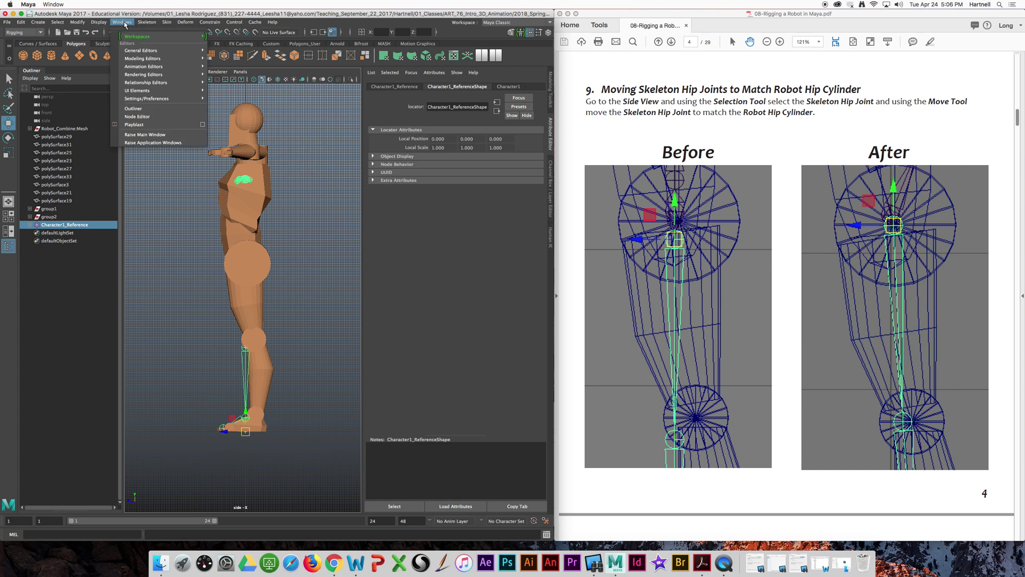
pyautogui.moveTo(150, 99)
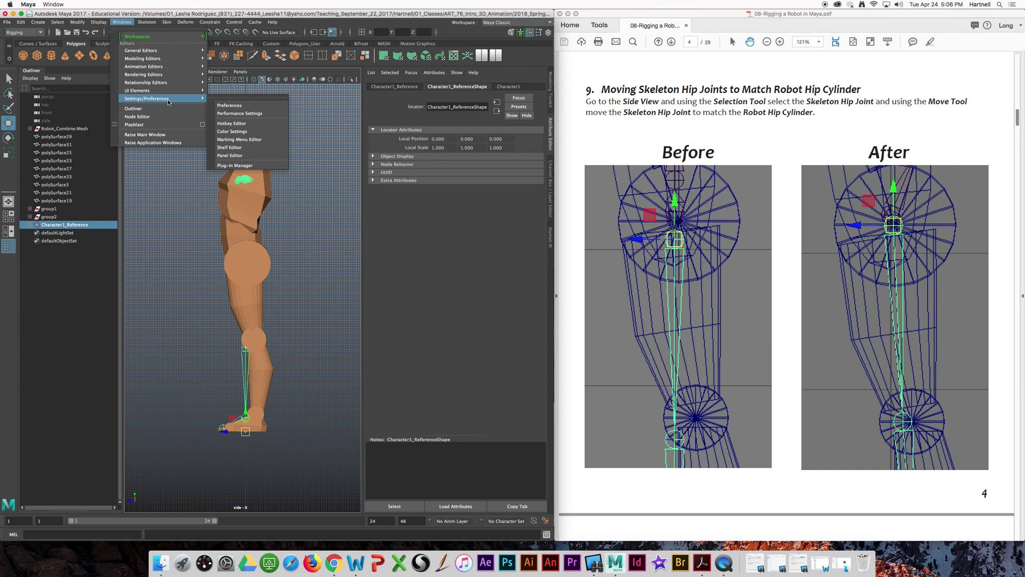
pyautogui.click(240, 106)
pyautogui.moveTo(363, 116); pyautogui.dragTo(367, 56)
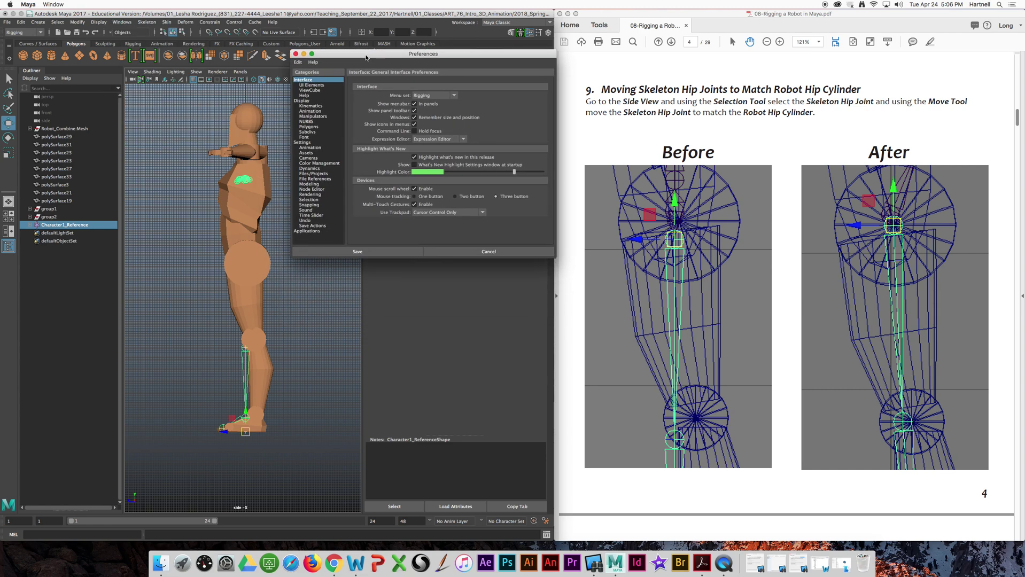
pyautogui.click(303, 142)
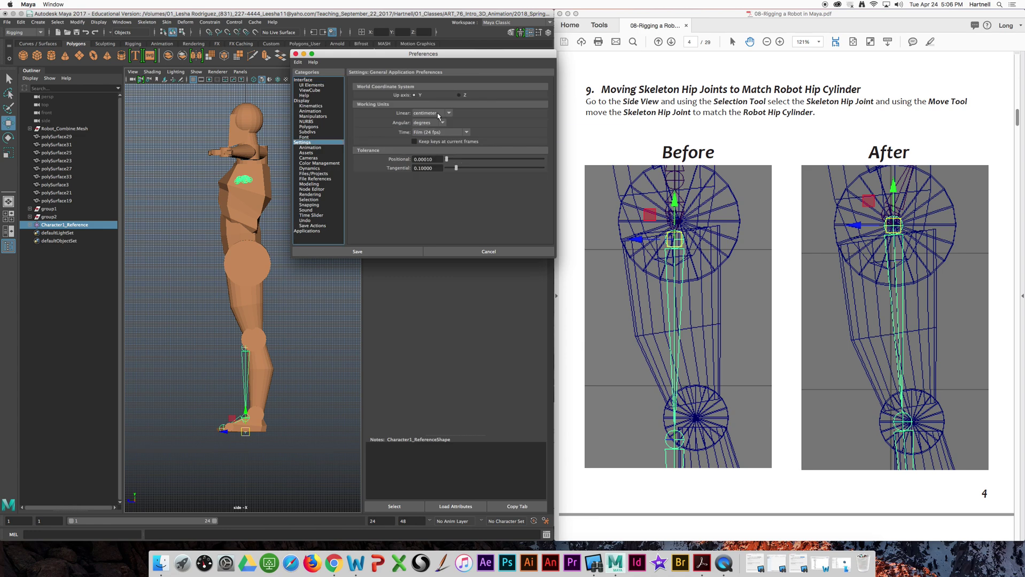
pyautogui.click(448, 113)
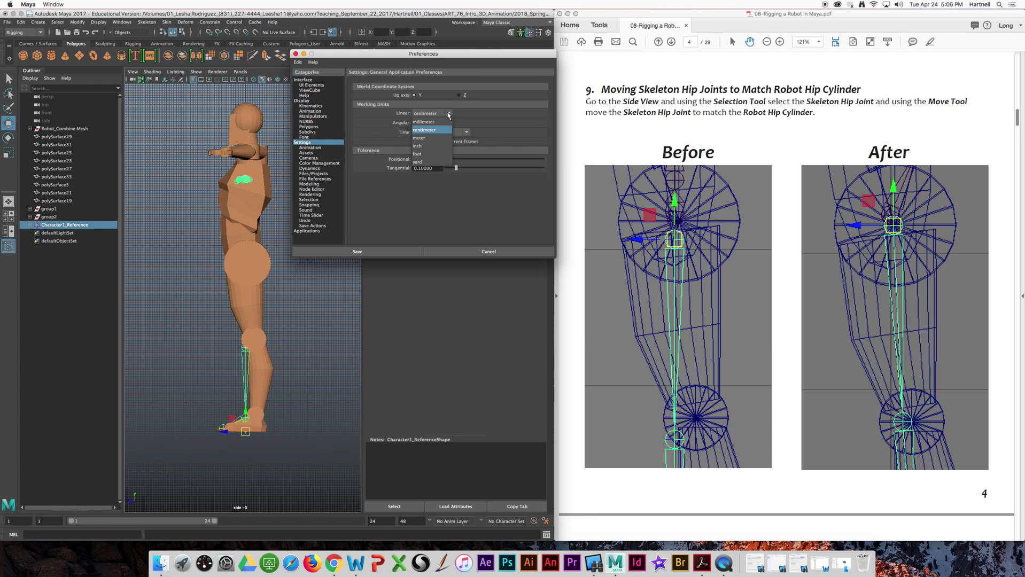
pyautogui.click(429, 154)
pyautogui.click(377, 252)
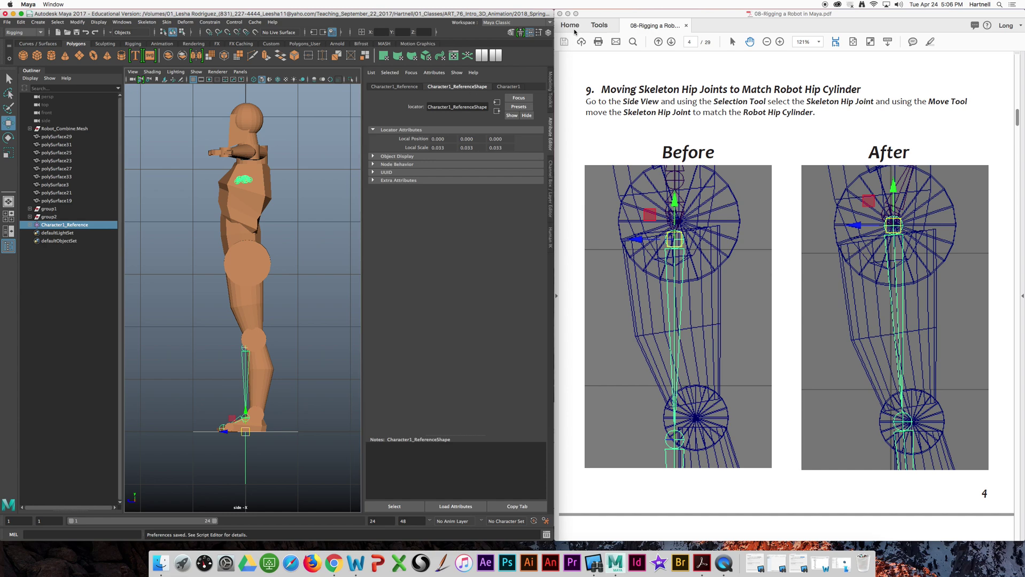
# Step: Collapse the Attribute Editor and Channel Box area so the side view gets more room
pyautogui.click(547, 32)
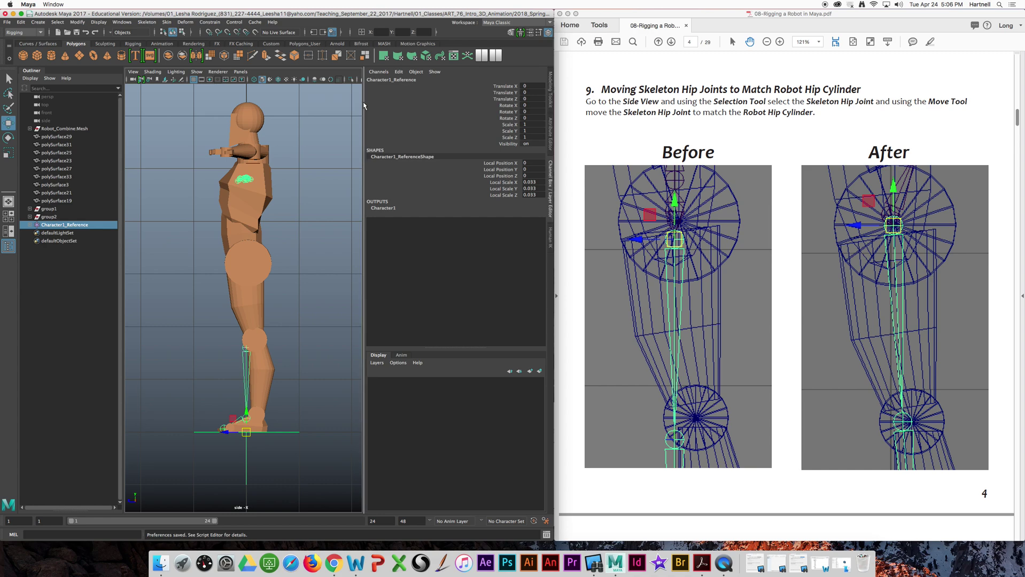
pyautogui.click(551, 80)
pyautogui.click(551, 80)
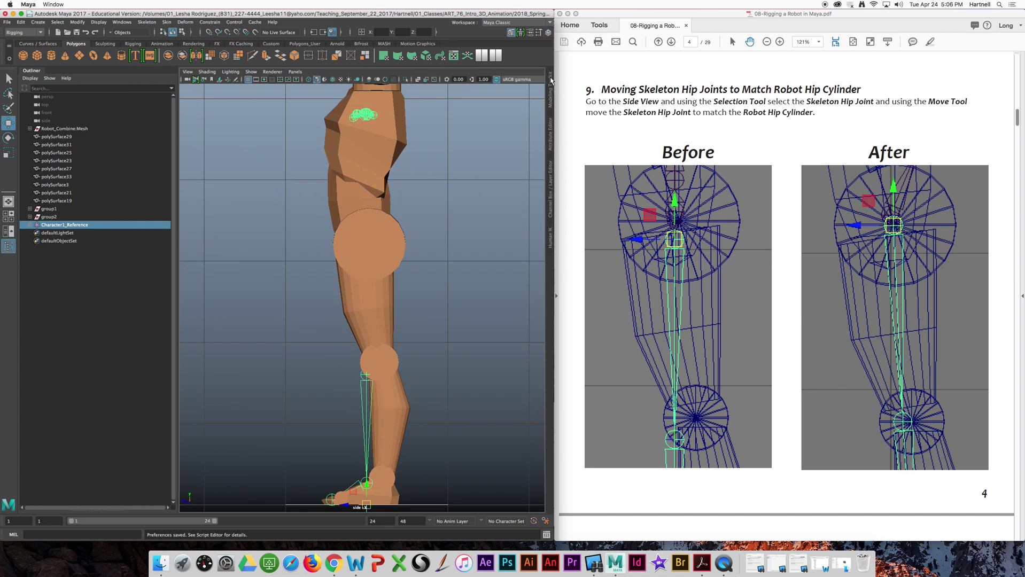
pyautogui.click(551, 80)
pyautogui.click(551, 80)
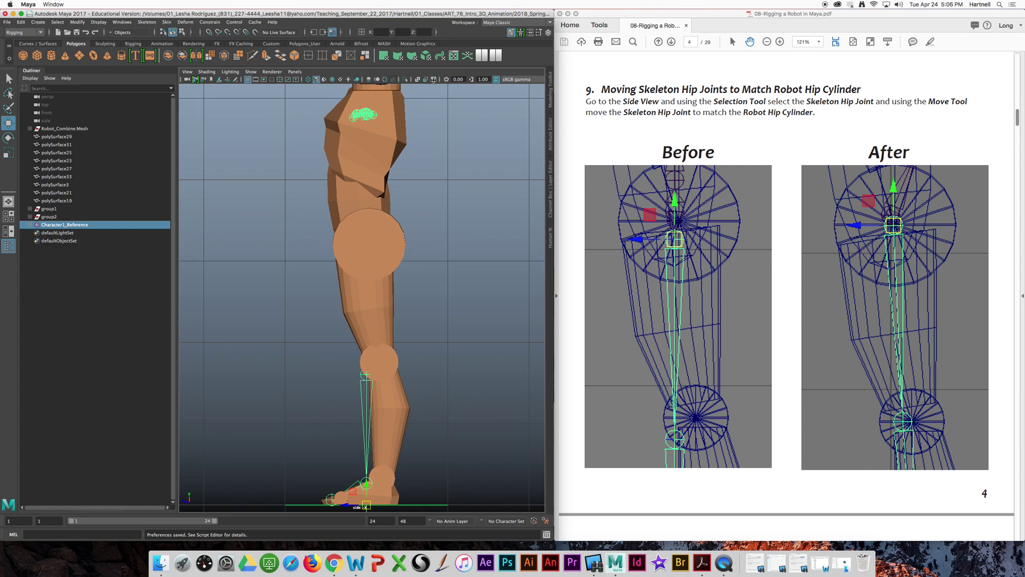
# Step: Turn on X-ray joints and wireframe display in the side view, centered on the robot's hip cylinder
pyautogui.click(433, 79)
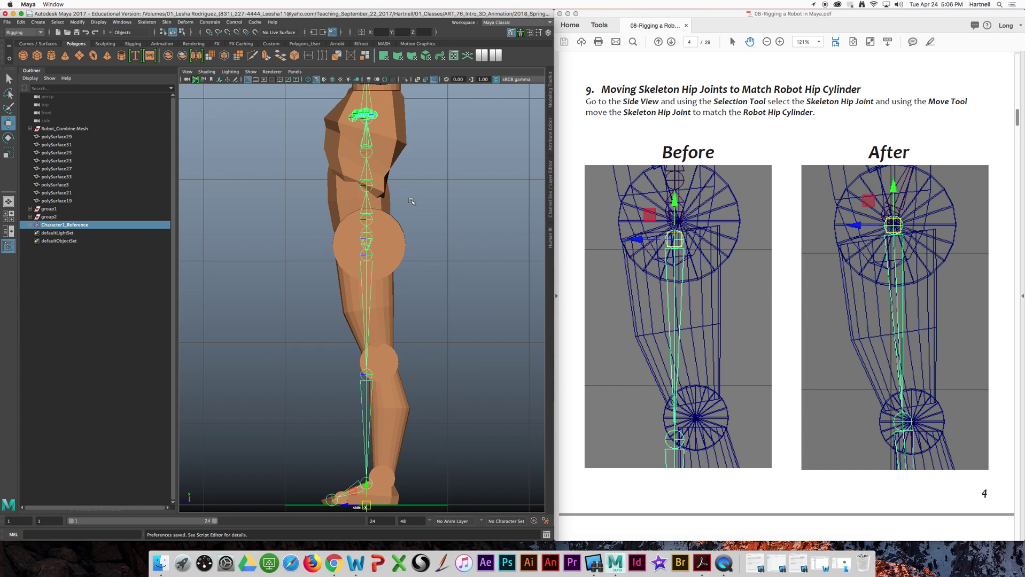
pyautogui.press('4')
pyautogui.scroll(10, 400, 248)
pyautogui.scroll(-2, 396, 245)
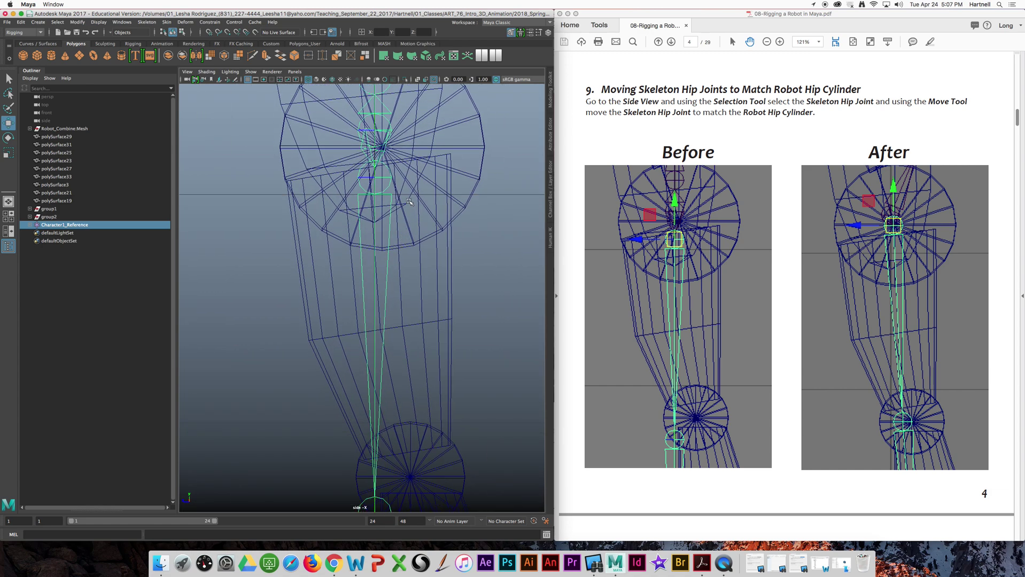
pyautogui.keyDown('alt'); pyautogui.moveTo(408, 202); pyautogui.dragTo(400, 281, button='middle'); pyautogui.keyUp('alt')
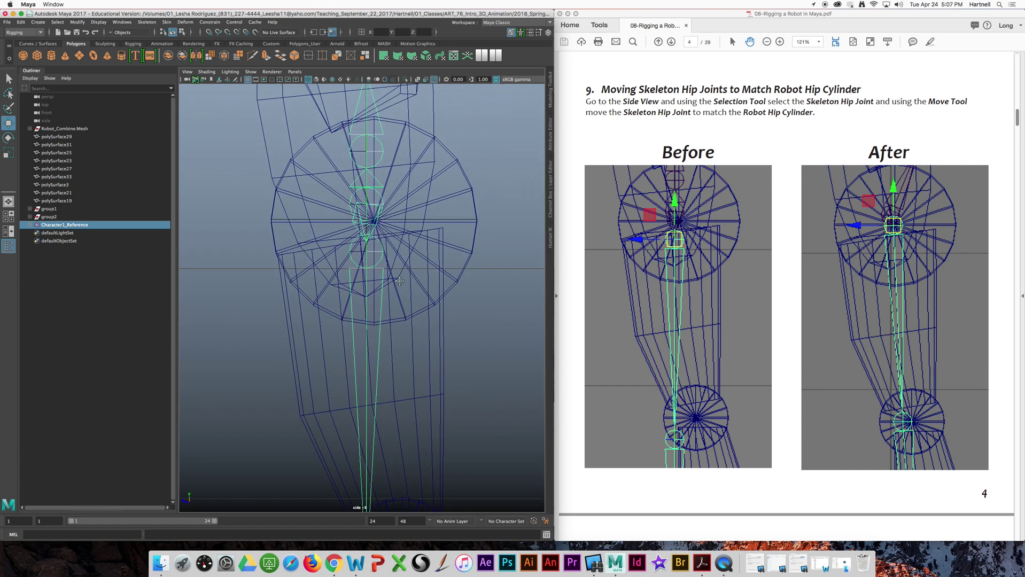
# Step: Select the skeleton's hip joints and move both of them onto the center of the robot's hip cylinder
pyautogui.click(367, 252)
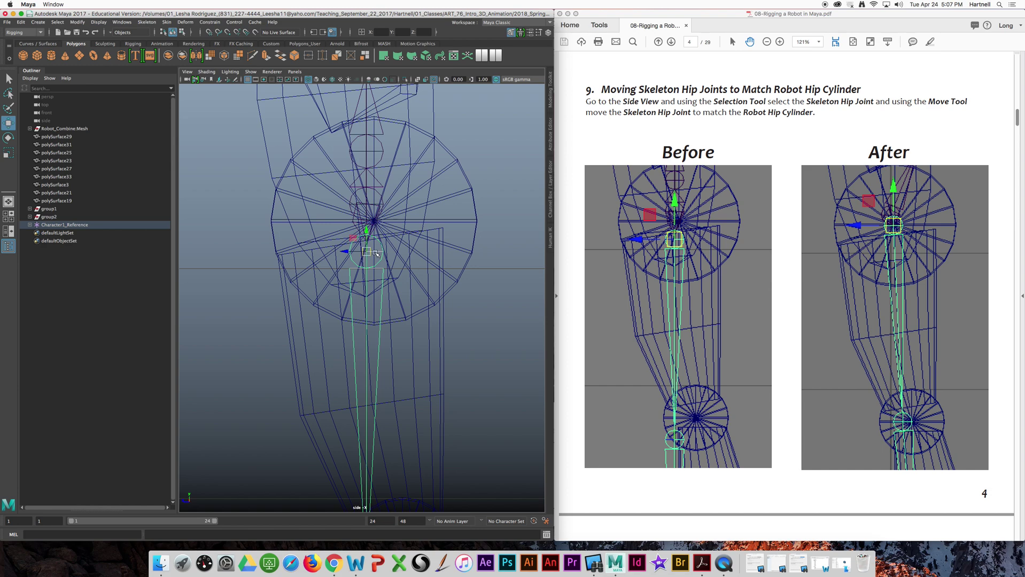
pyautogui.click(398, 241)
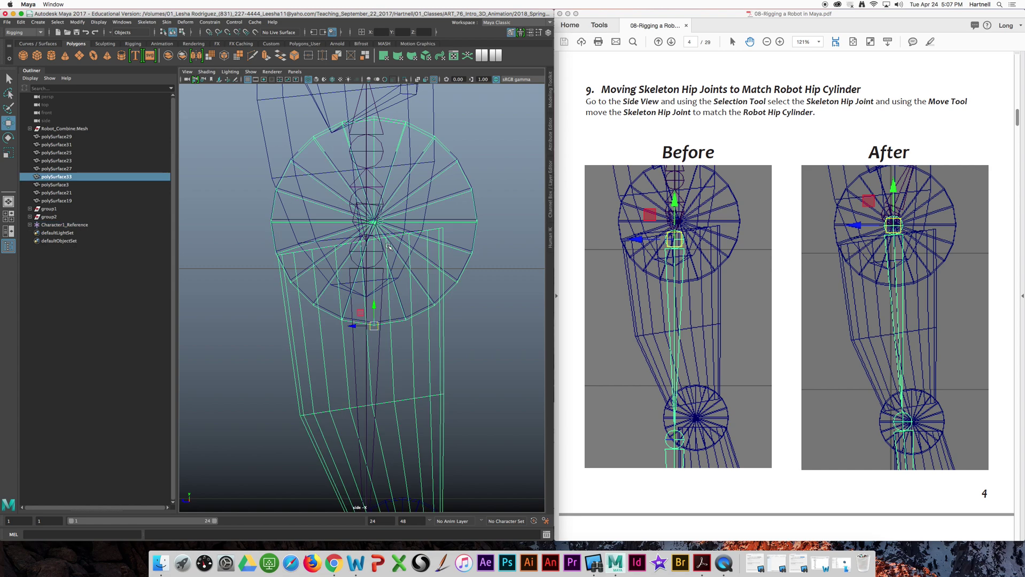
pyautogui.click(374, 255)
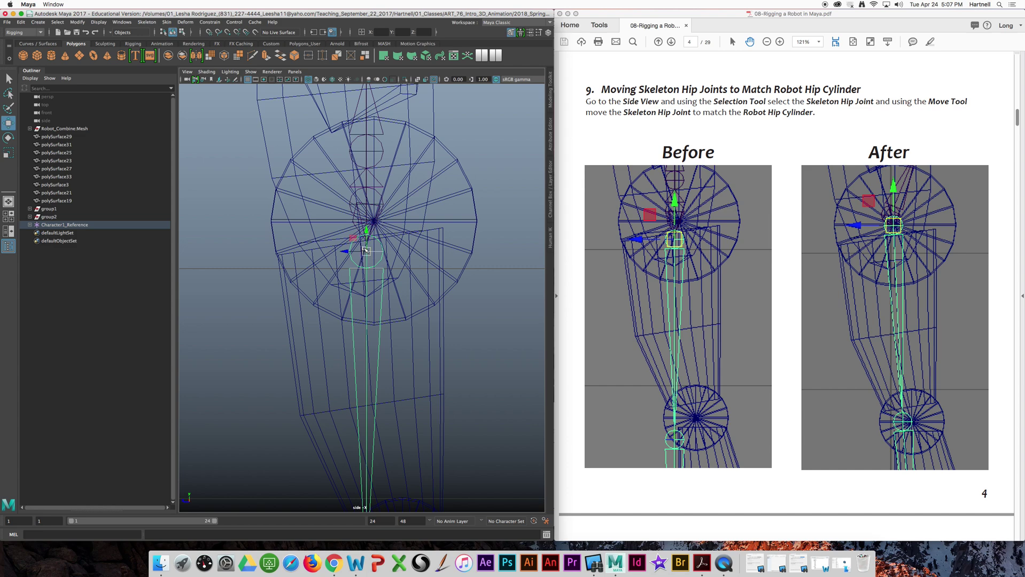
pyautogui.scroll(5, 370, 253)
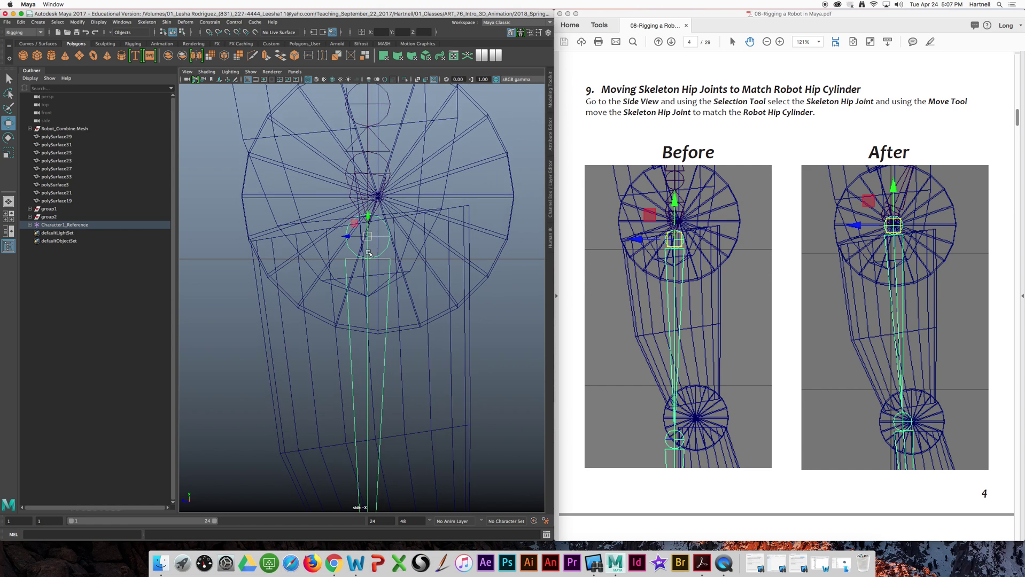
pyautogui.scroll(-1, 368, 252)
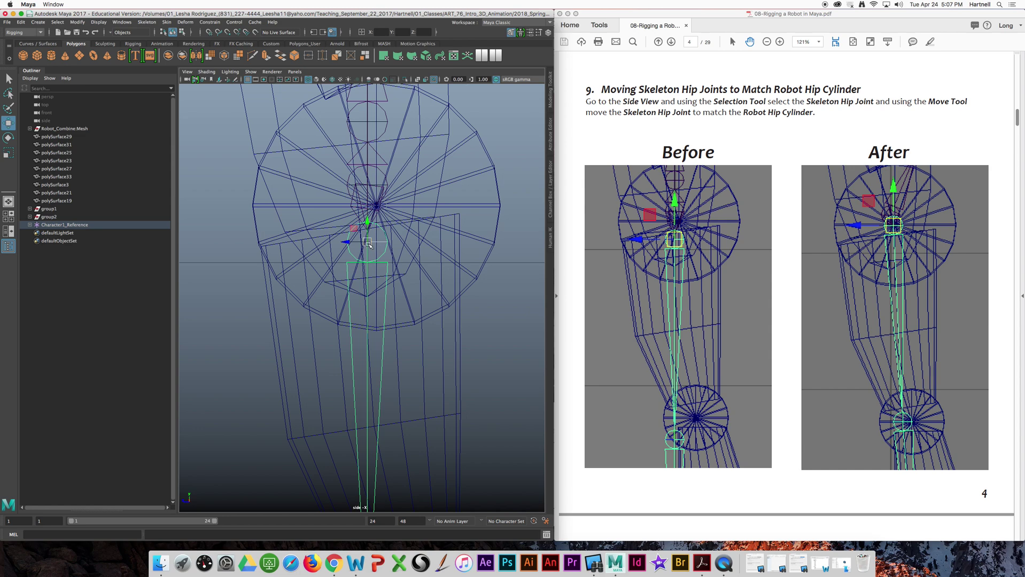
pyautogui.moveTo(367, 242); pyautogui.dragTo(376, 207)
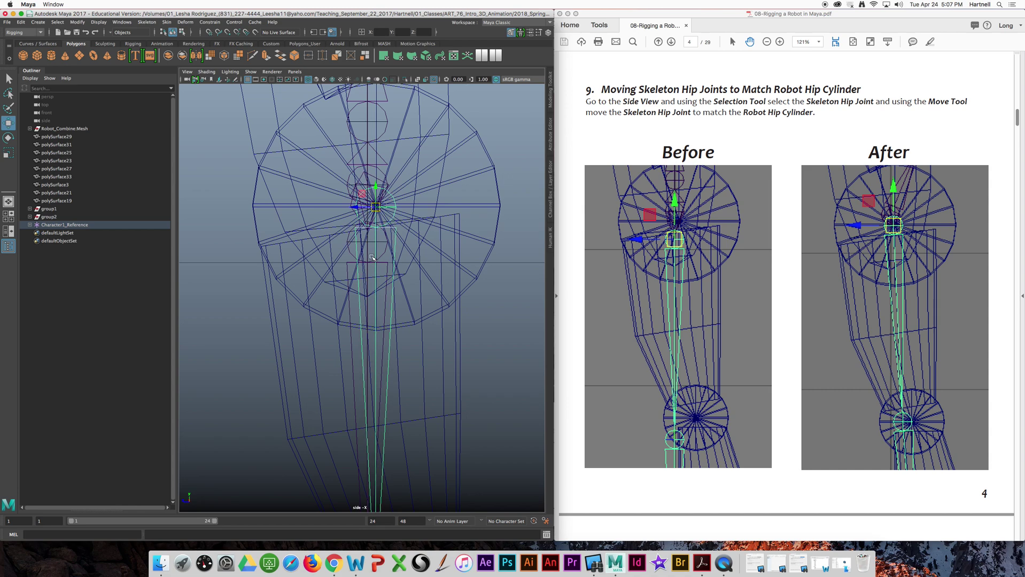
pyautogui.click(352, 243)
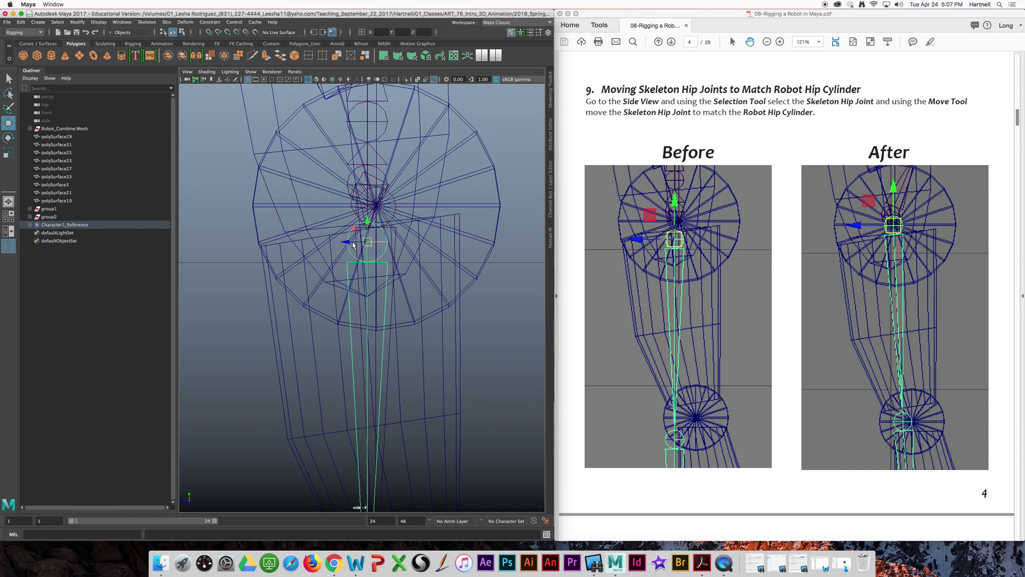
pyautogui.moveTo(369, 244); pyautogui.dragTo(377, 208)
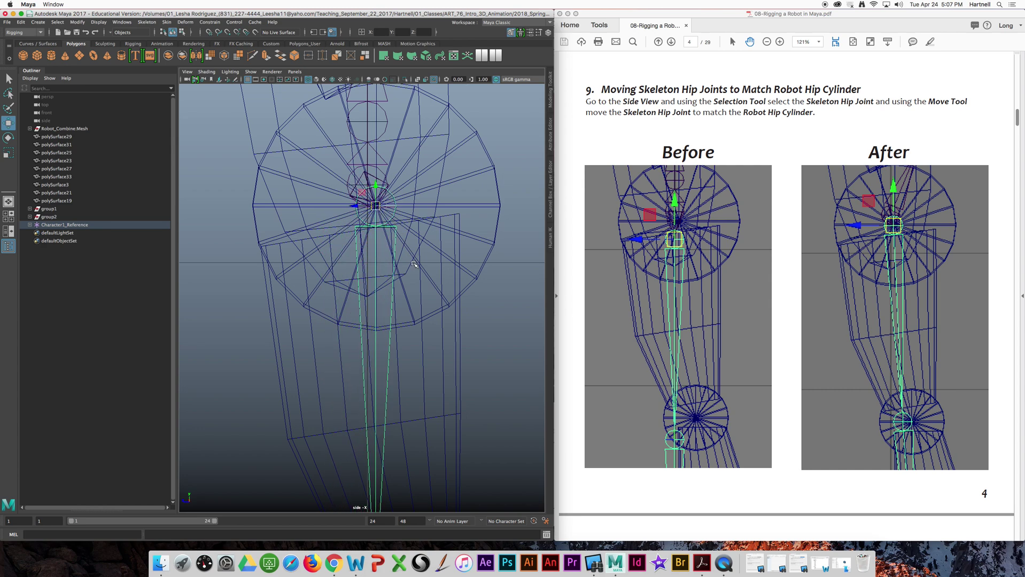
# Step: Try moving a single knee joint onto the knee cylinder's center, then far behind the leg and back to the front
pyautogui.keyDown('alt'); pyautogui.moveTo(419, 429); pyautogui.dragTo(411, 258, button='middle'); pyautogui.keyUp('alt')
pyautogui.keyDown('alt'); pyautogui.moveTo(431, 329); pyautogui.dragTo(410, 213, button='middle'); pyautogui.keyUp('alt')
pyautogui.keyDown('alt'); pyautogui.moveTo(424, 272); pyautogui.dragTo(402, 210, button='middle'); pyautogui.keyUp('alt')
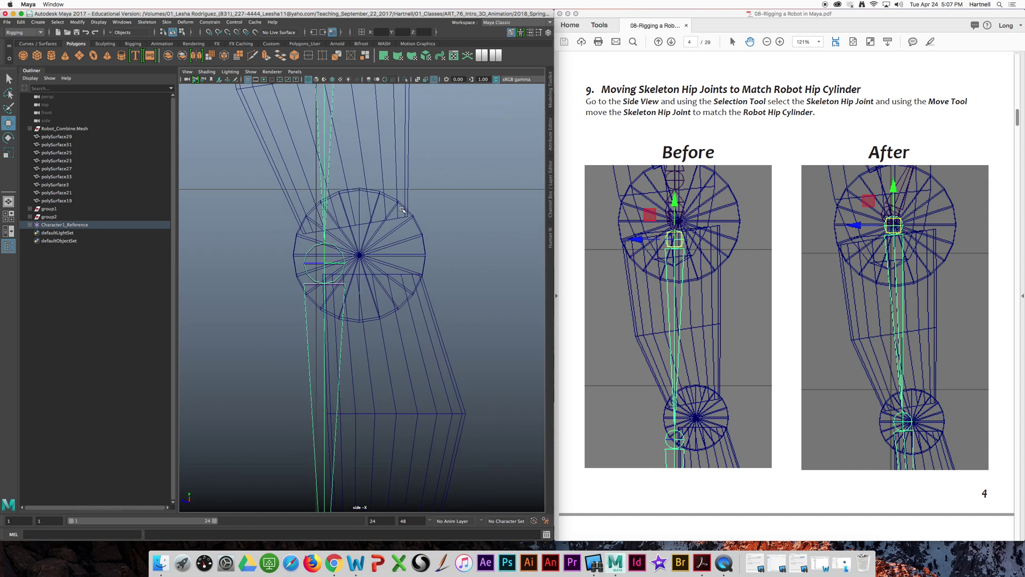
pyautogui.click(329, 264)
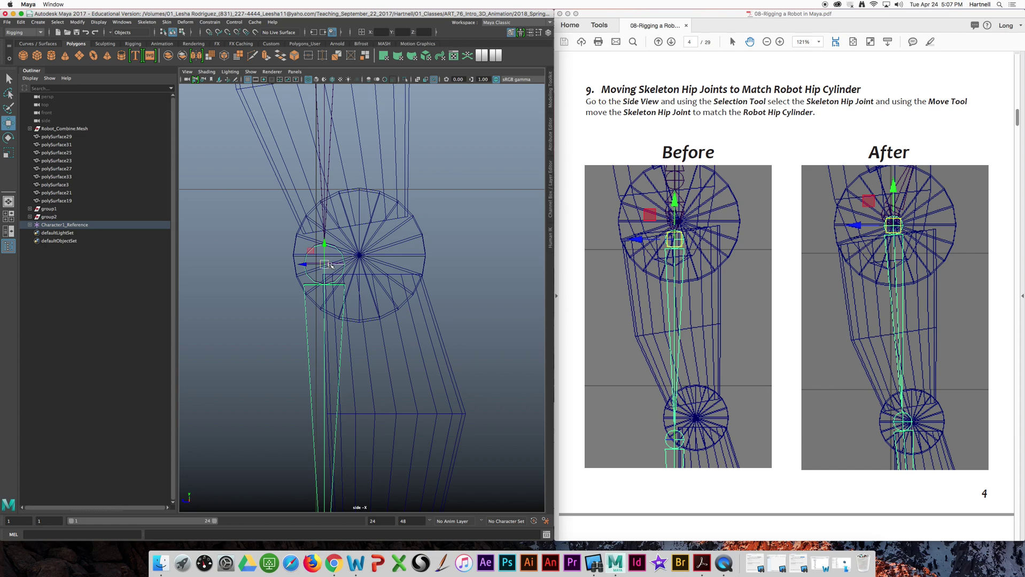
pyautogui.moveTo(324, 264); pyautogui.dragTo(358, 256)
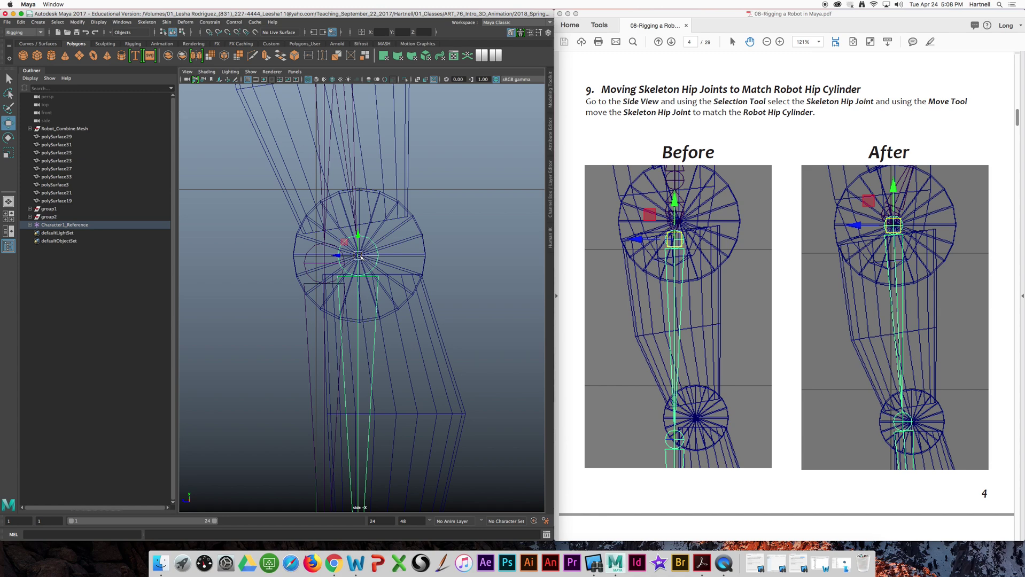
pyautogui.moveTo(359, 257); pyautogui.dragTo(486, 255)
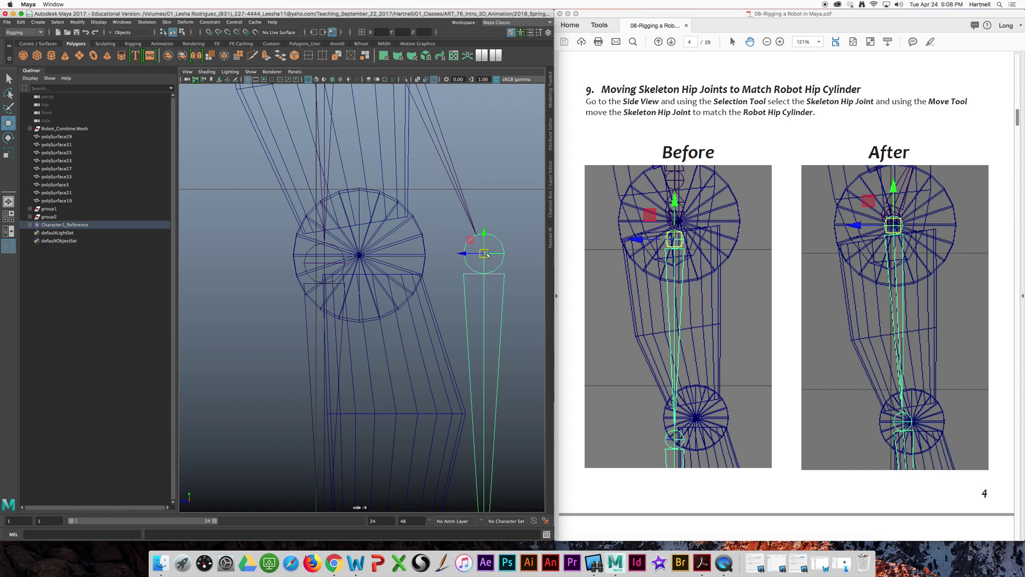
pyautogui.moveTo(487, 255); pyautogui.dragTo(326, 256)
# Step: Raise both knee joints to the height of the knee cylinder's center, keeping them in the front part of the knee
pyautogui.click(307, 271)
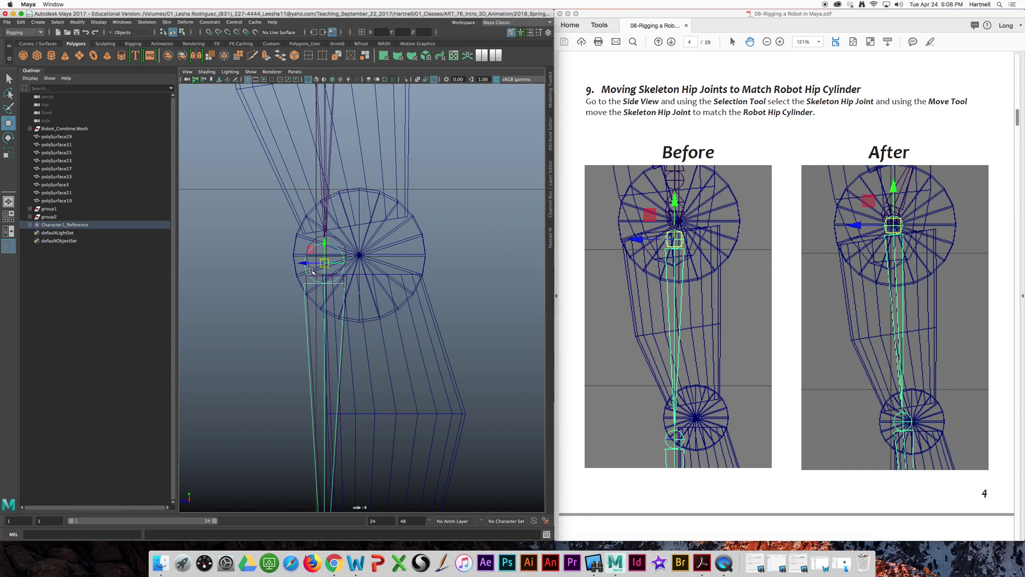
pyautogui.moveTo(324, 264); pyautogui.dragTo(326, 256)
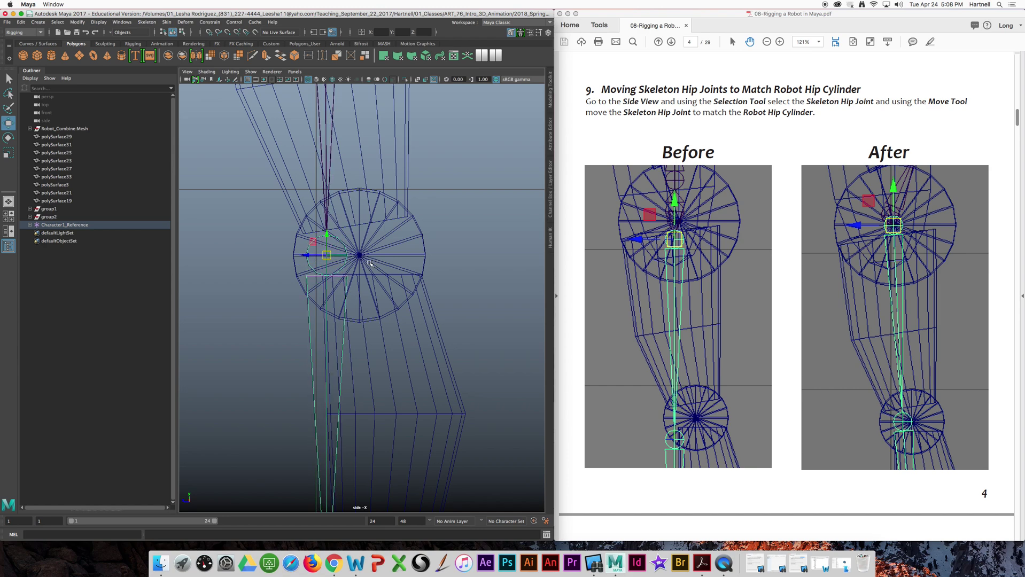
# Step: Move both ankle joints onto the center of the robot's ankle cylinder, undoing the first move that shifted only one joint
pyautogui.moveTo(395, 332)
pyautogui.keyDown('alt'); pyautogui.mouseDown(button='middle')
pyautogui.moveTo(394, 164)
pyautogui.moveTo(401, 329)
pyautogui.moveTo(399, 168)
pyautogui.moveTo(398, 309)
pyautogui.mouseUp(button='middle'); pyautogui.keyUp('alt')
pyautogui.keyDown('alt'); pyautogui.moveTo(356, 278); pyautogui.dragTo(357, 236, button='middle'); pyautogui.keyUp('alt')
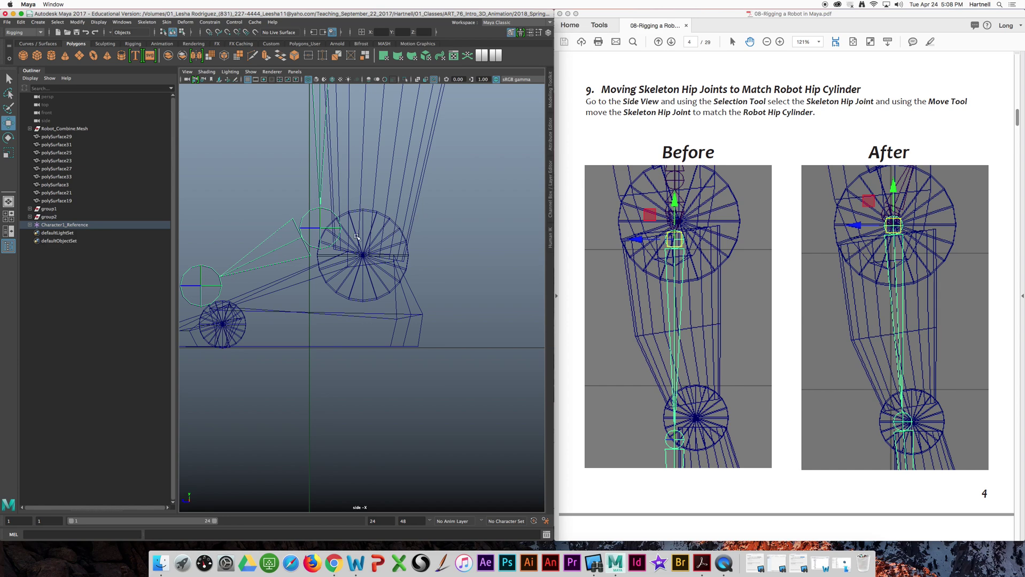
pyautogui.click(319, 228)
pyautogui.moveTo(319, 228); pyautogui.dragTo(362, 256)
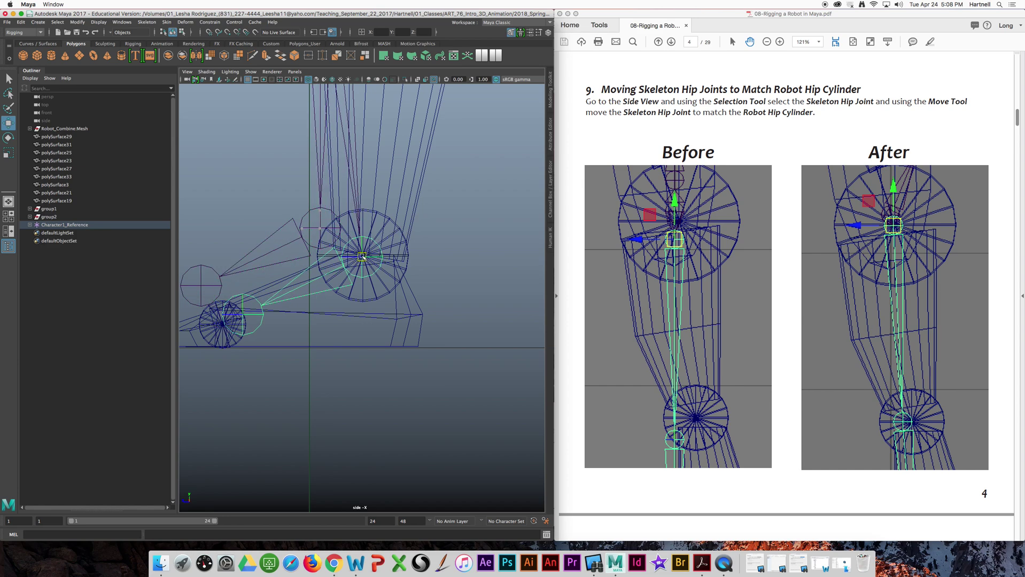
pyautogui.press('super+z')
pyautogui.moveTo(320, 228); pyautogui.dragTo(361, 256)
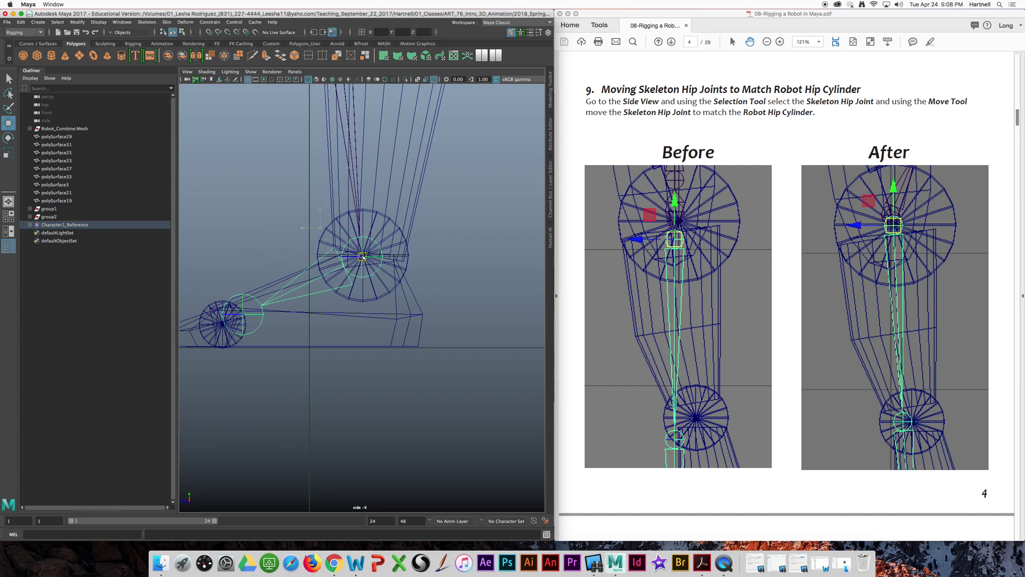
# Step: Move both foot joints onto the center of the robot's foot cylinder, undoing the first attempt, and save the scene
pyautogui.keyDown('alt'); pyautogui.moveTo(318, 329); pyautogui.dragTo(412, 277, button='middle'); pyautogui.keyUp('alt')
pyautogui.press('super+z')
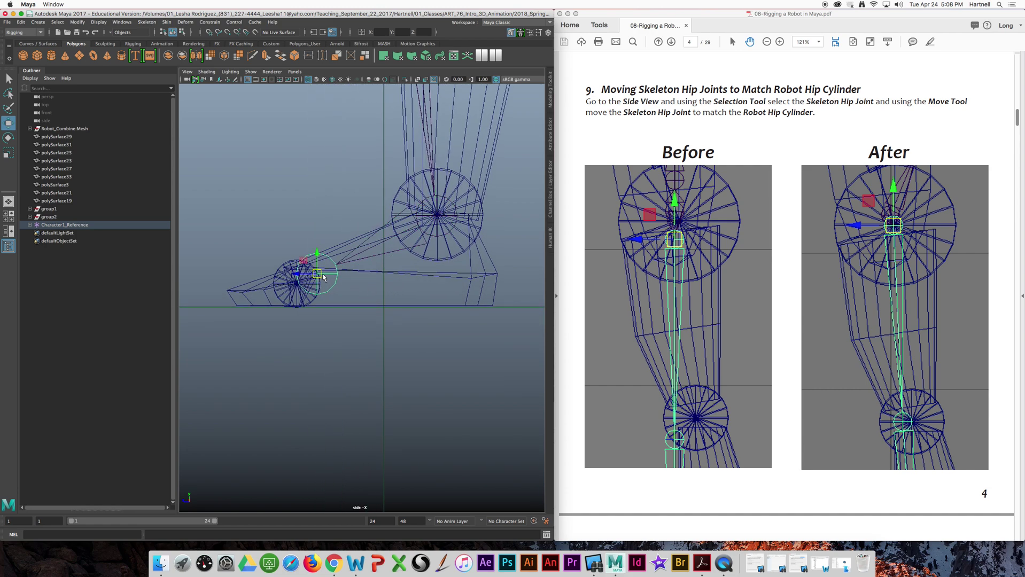
pyautogui.moveTo(317, 274); pyautogui.dragTo(297, 283)
pyautogui.press('super+z')
pyautogui.moveTo(315, 278); pyautogui.dragTo(297, 284)
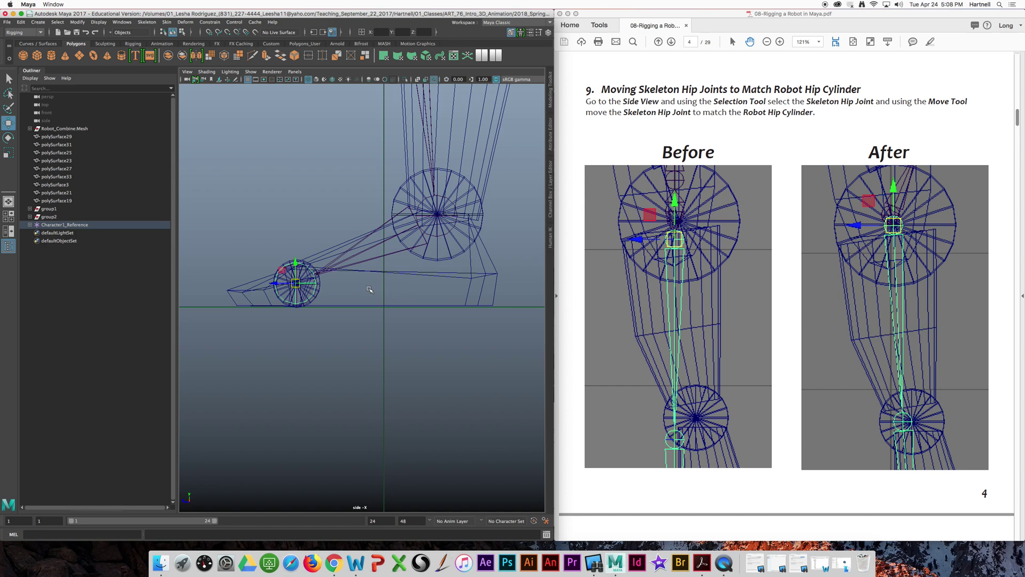
pyautogui.press('super+s')
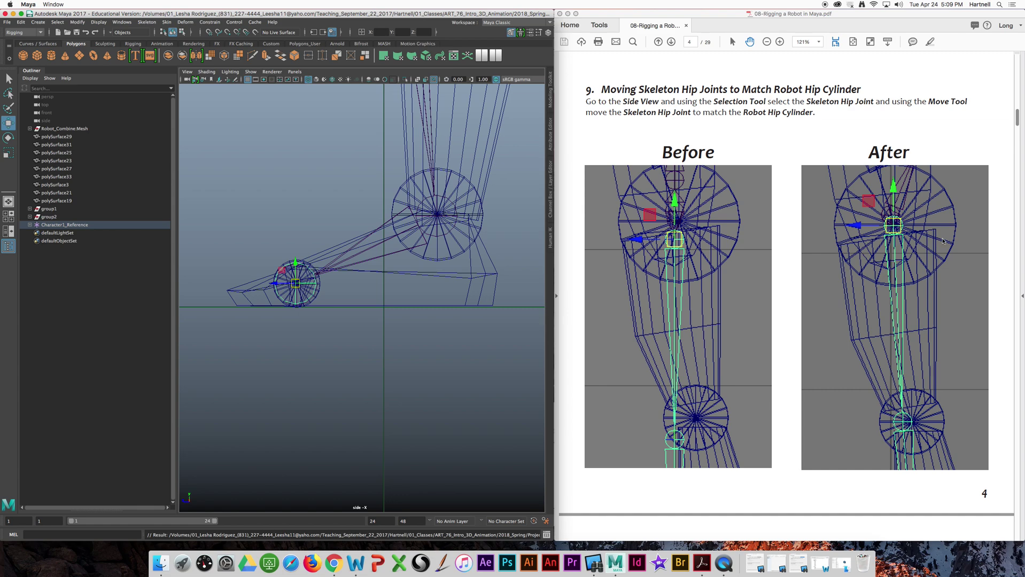
# Step: Read guide steps 10 to 12 on matching the knee, ankle and foot joints and keeping the leg skeleton vertical
pyautogui.scroll(-5, 816, 245)
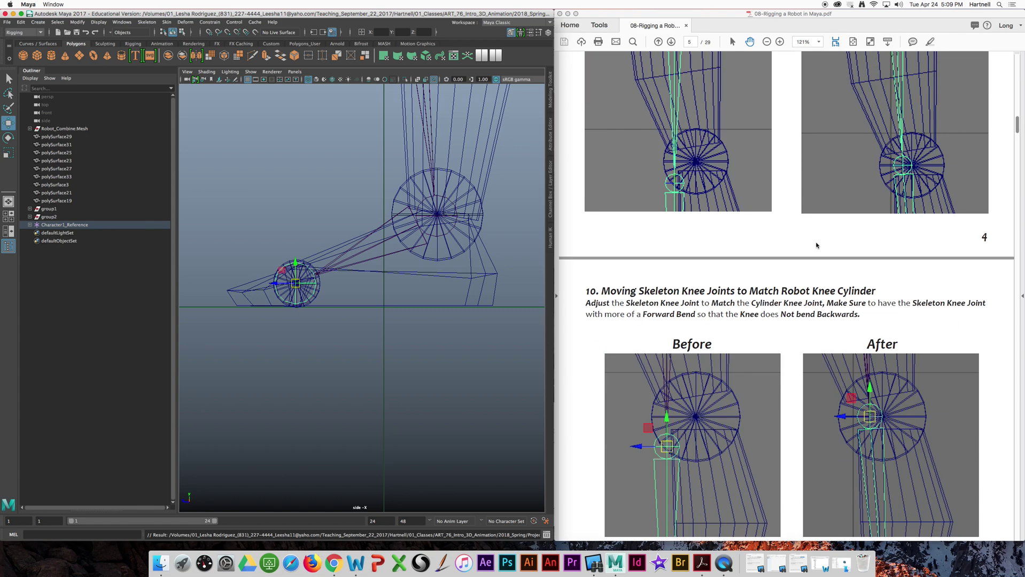
pyautogui.scroll(-6, 815, 245)
pyautogui.scroll(-1, 816, 245)
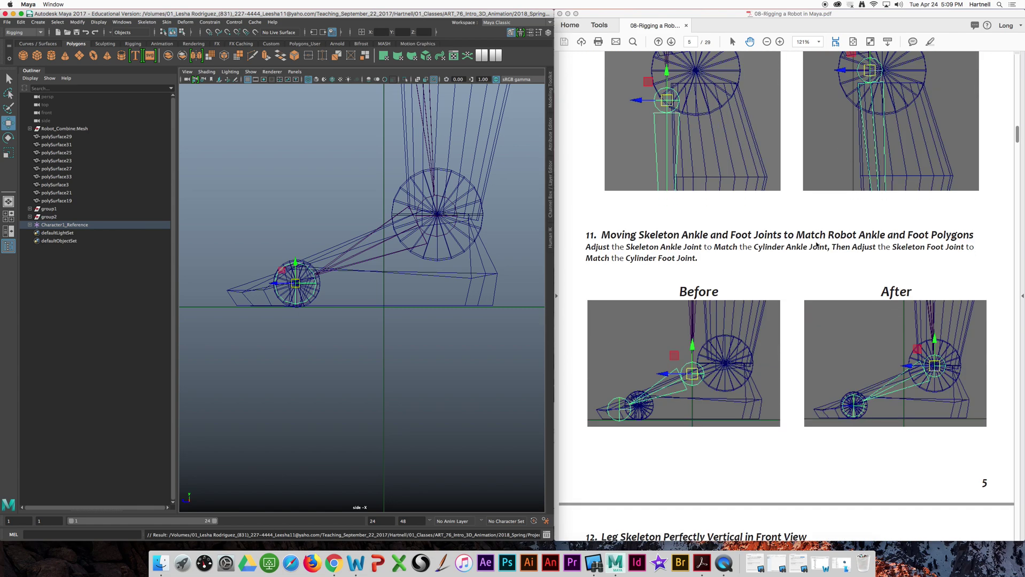
pyautogui.scroll(-3, 816, 245)
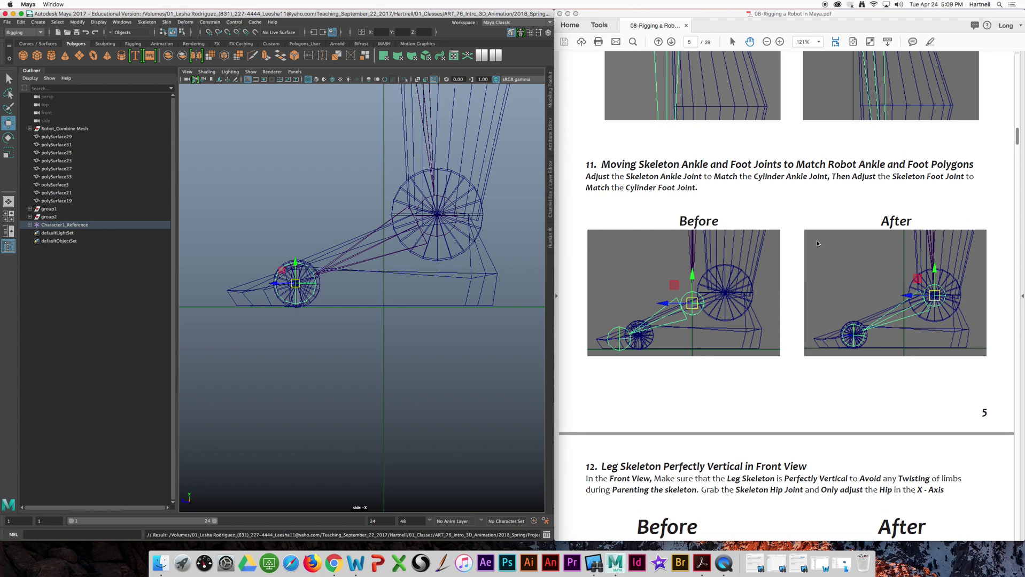
pyautogui.scroll(-1, 816, 243)
pyautogui.scroll(-10, 817, 243)
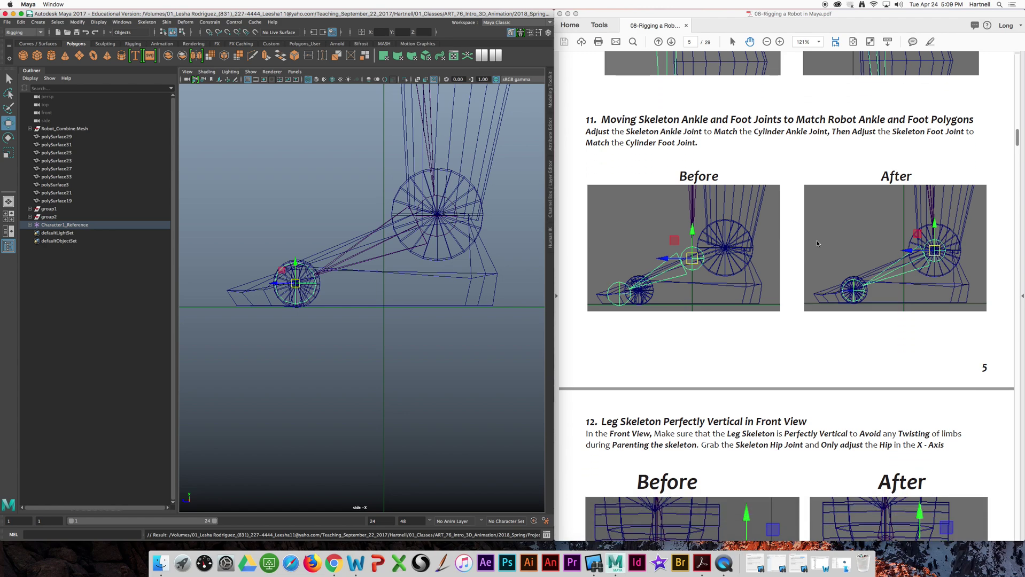
pyautogui.scroll(6, 817, 244)
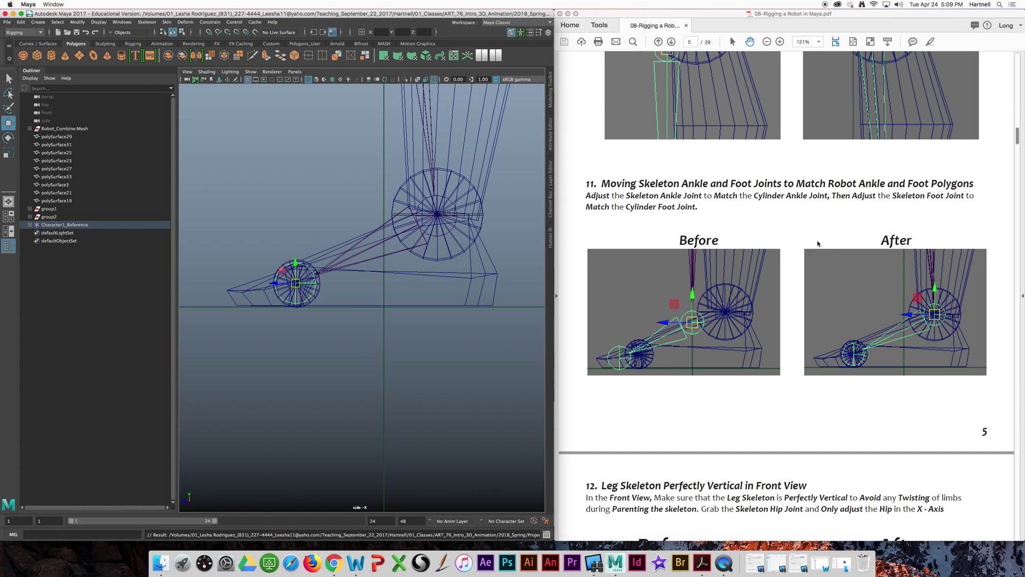
pyautogui.scroll(-3, 816, 244)
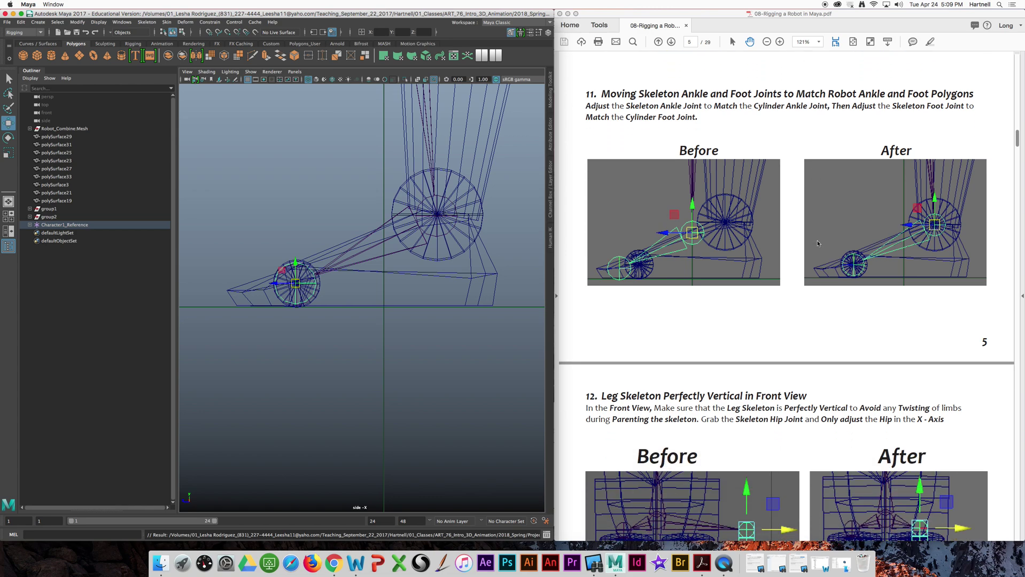
pyautogui.scroll(-7, 817, 244)
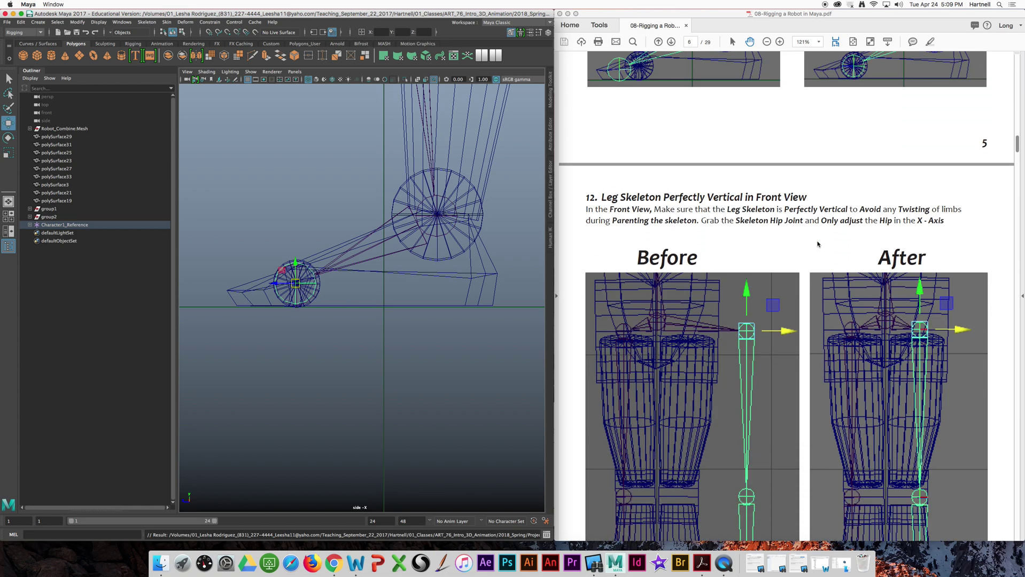
pyautogui.scroll(-5, 817, 244)
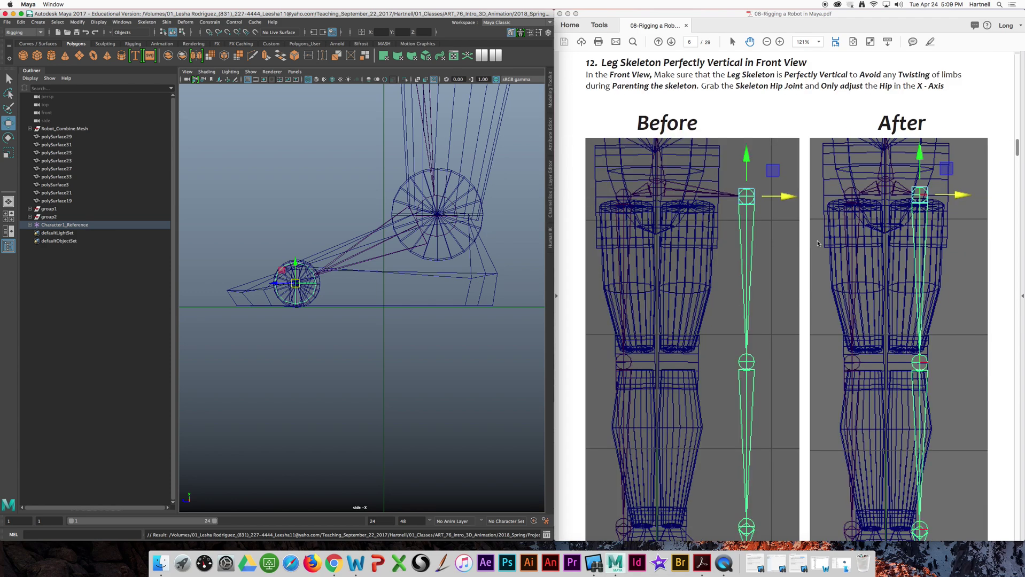
pyautogui.scroll(1, 817, 244)
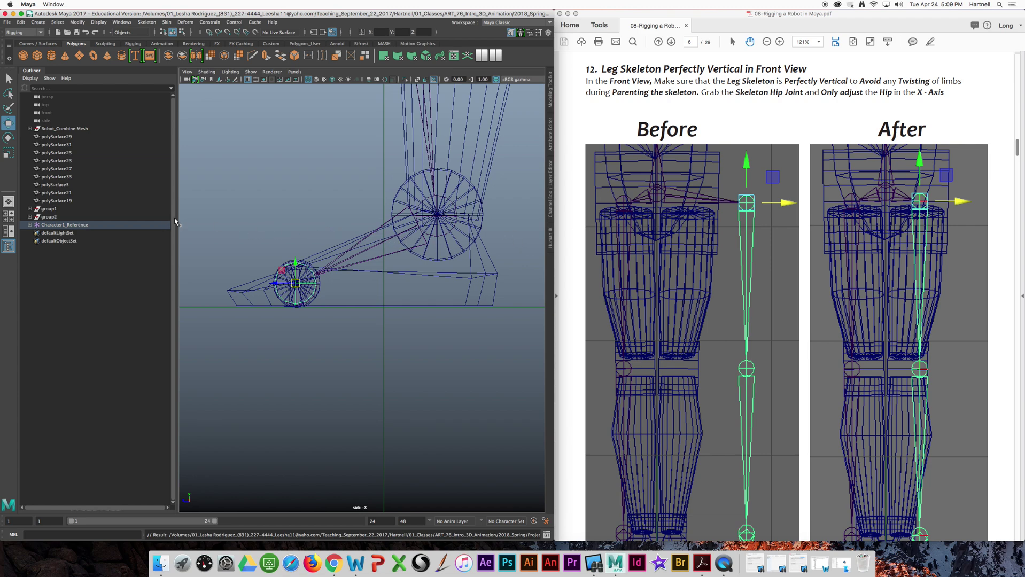
# Step: Show the robot's legs from hip to foot in the front view as wireframe
pyautogui.click(9, 215)
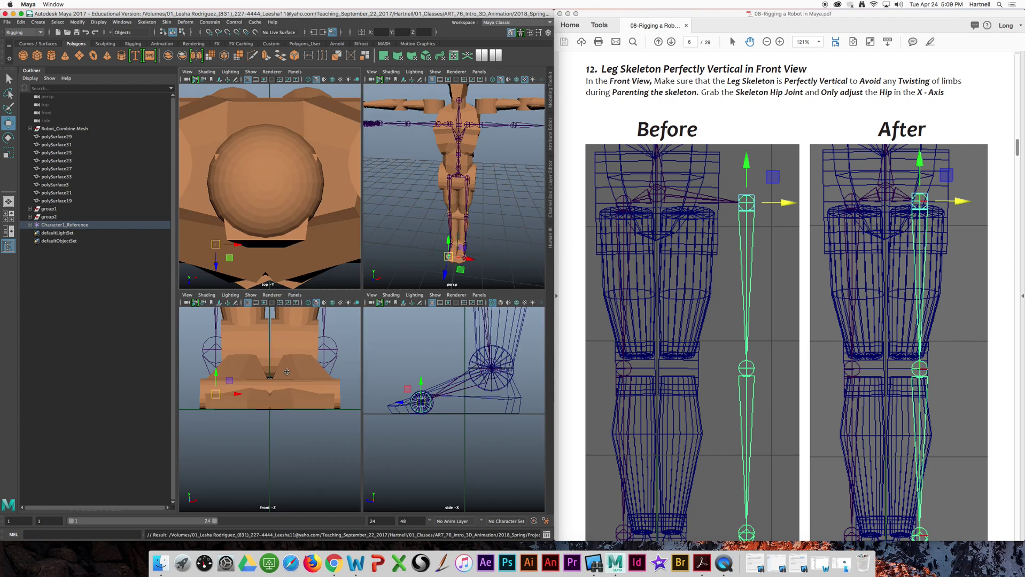
pyautogui.press('space')
pyautogui.scroll(-5, 325, 343)
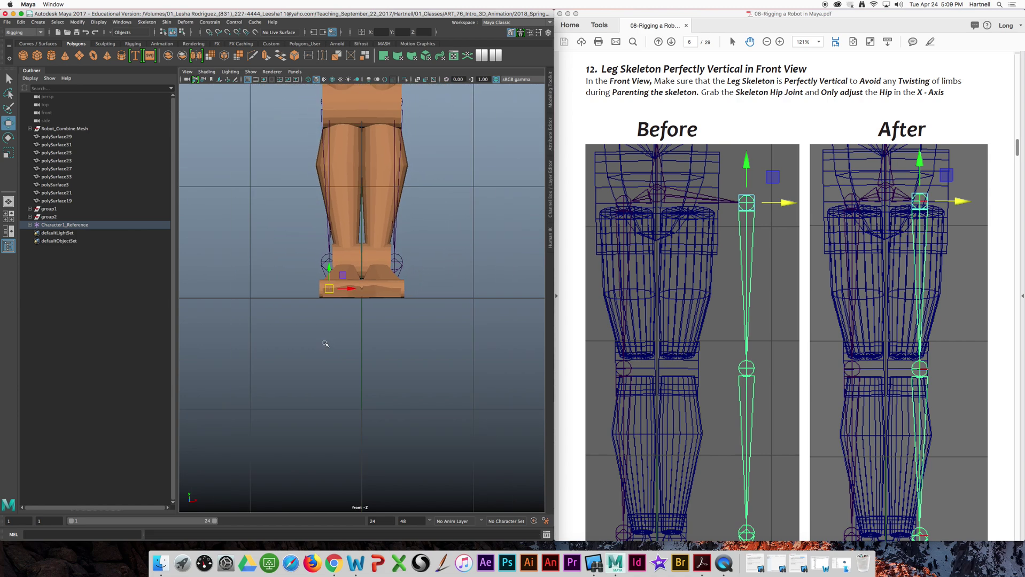
pyautogui.scroll(-3, 325, 344)
pyautogui.keyDown('alt'); pyautogui.moveTo(399, 266); pyautogui.dragTo(394, 396, button='middle'); pyautogui.keyUp('alt')
pyautogui.keyDown('alt'); pyautogui.moveTo(437, 289); pyautogui.dragTo(423, 322, button='middle'); pyautogui.keyUp('alt')
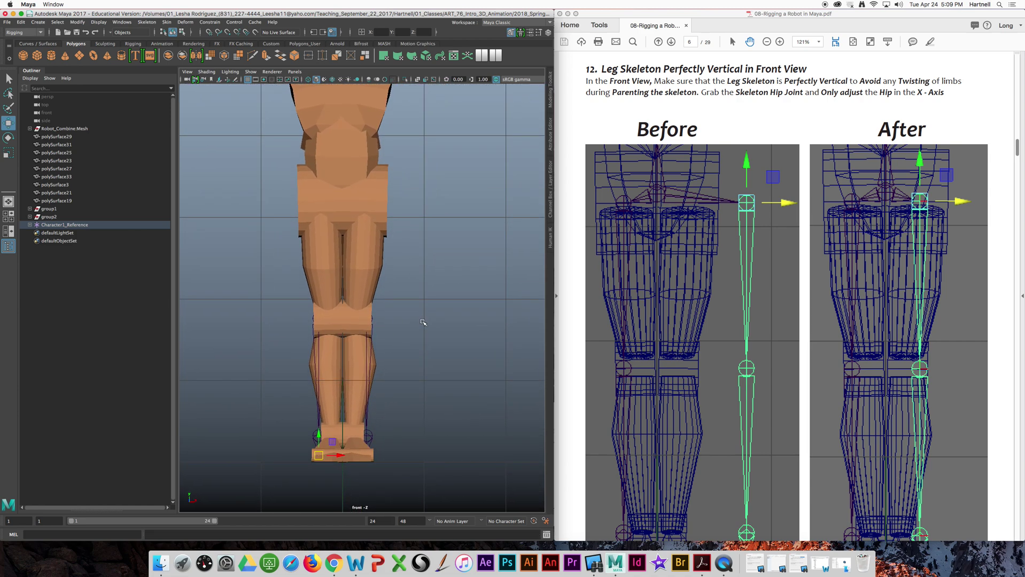
pyautogui.press('4')
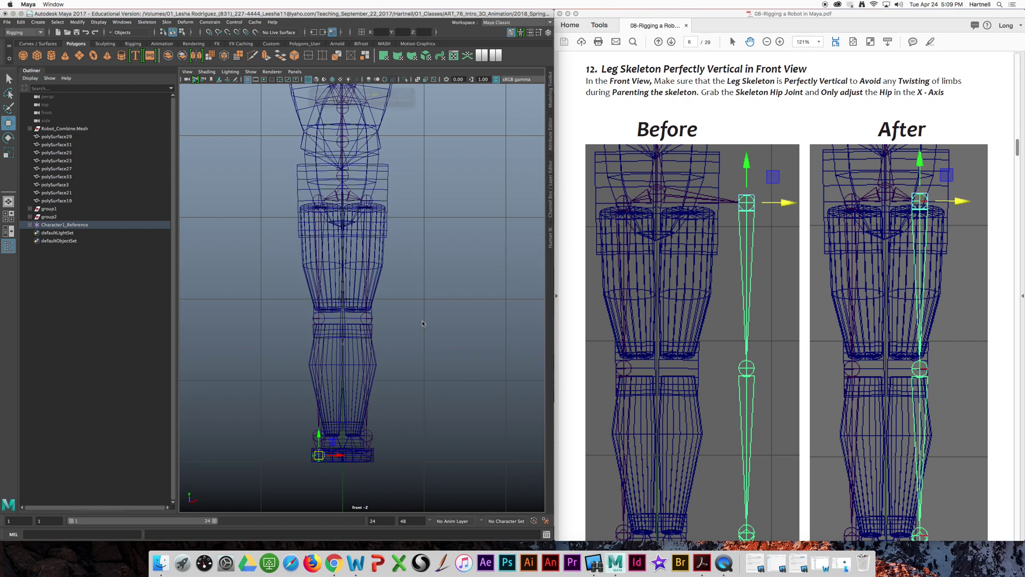
# Step: Move the left hip joint outward and back along X only until its leg chain is vertical, and select the opposite hip joint
pyautogui.click(368, 201)
pyautogui.moveTo(391, 203); pyautogui.dragTo(416, 200)
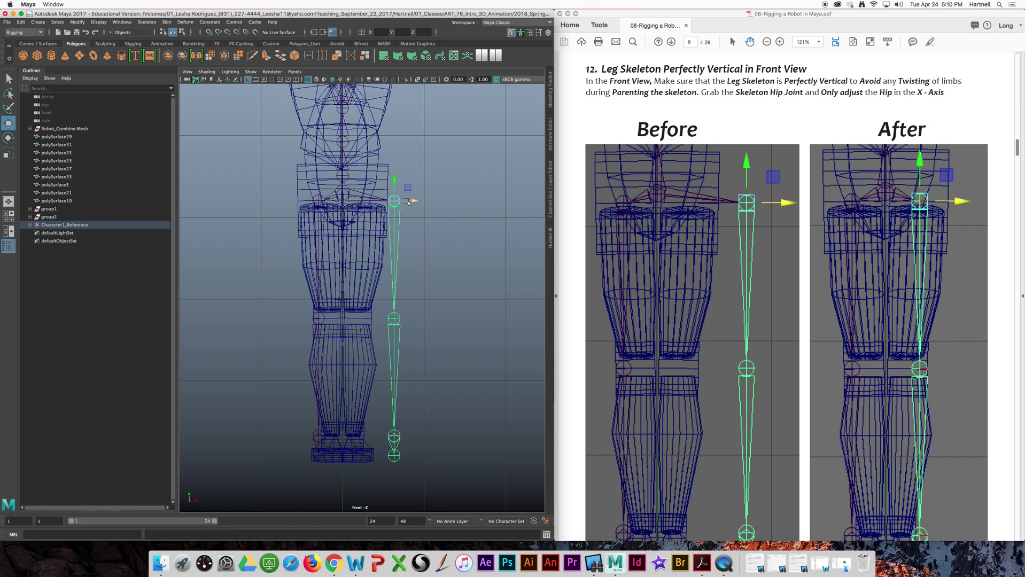
pyautogui.scroll(1, 408, 202)
pyautogui.moveTo(417, 193); pyautogui.dragTo(388, 193)
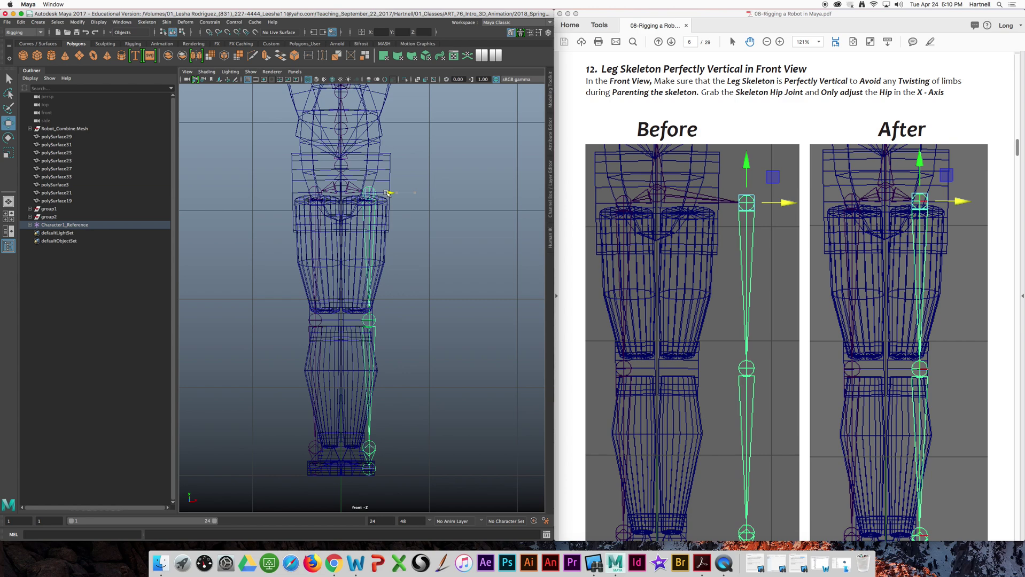
pyautogui.moveTo(388, 193); pyautogui.dragTo(387, 193)
pyautogui.click(314, 190)
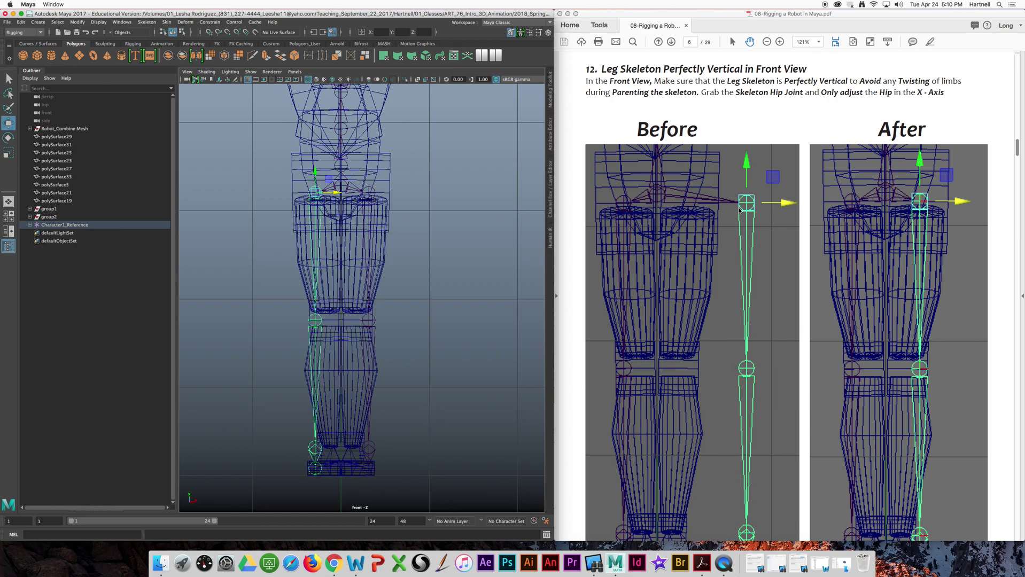
# Step: Read guide step 13 on preparing for the toe joint and bring up a close side view of the foot
pyautogui.scroll(-5, 738, 210)
pyautogui.scroll(-6, 739, 210)
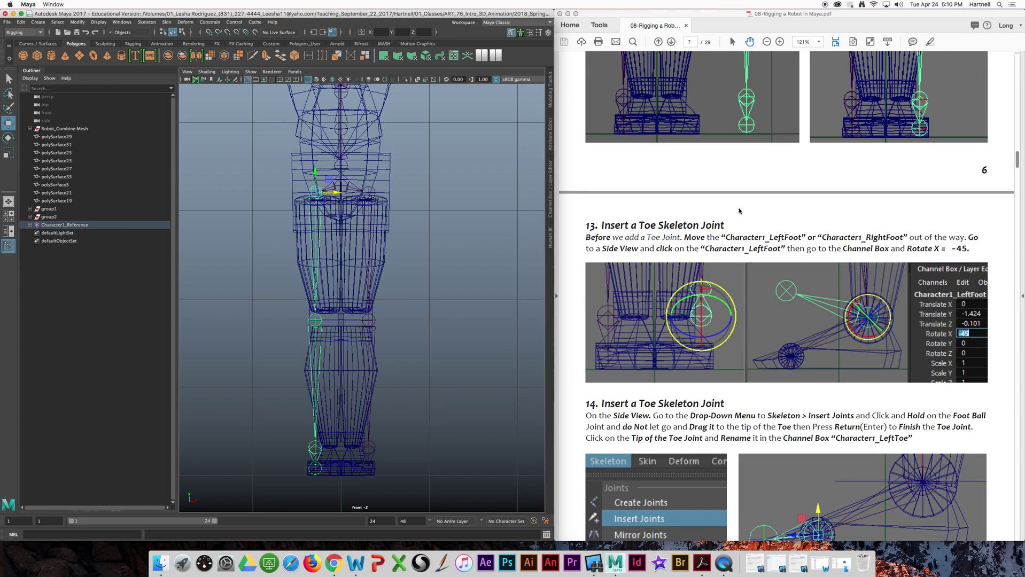
pyautogui.scroll(-1, 739, 210)
pyautogui.scroll(-2, 738, 210)
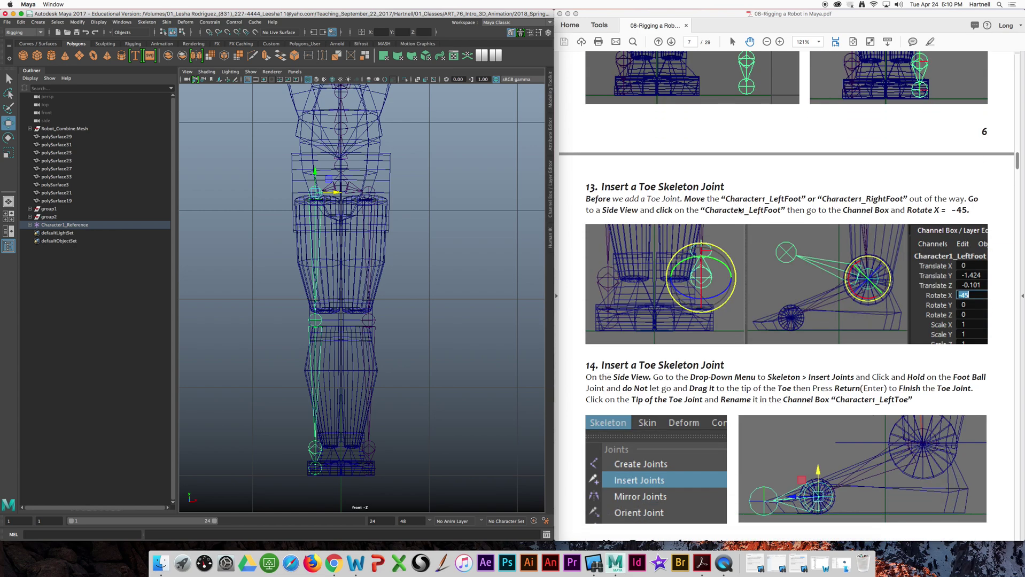
pyautogui.scroll(-1, 739, 209)
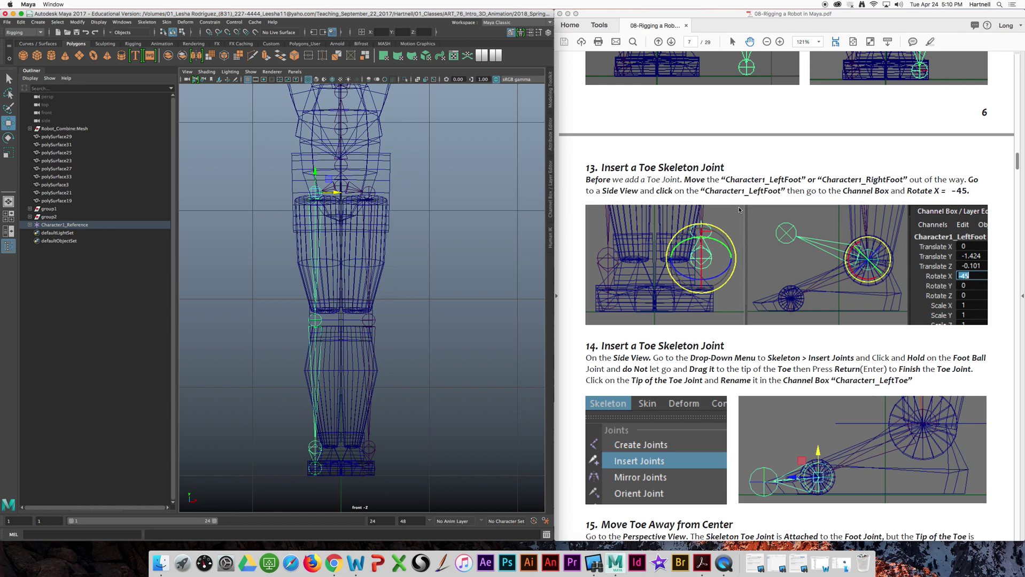
pyautogui.click(13, 219)
pyautogui.press('space')
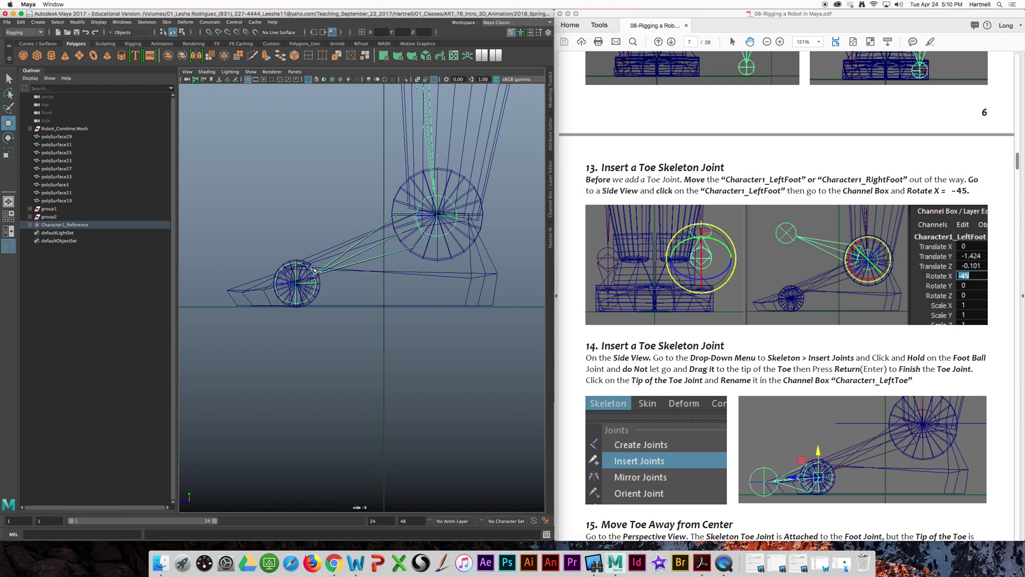
pyautogui.scroll(3, 315, 256)
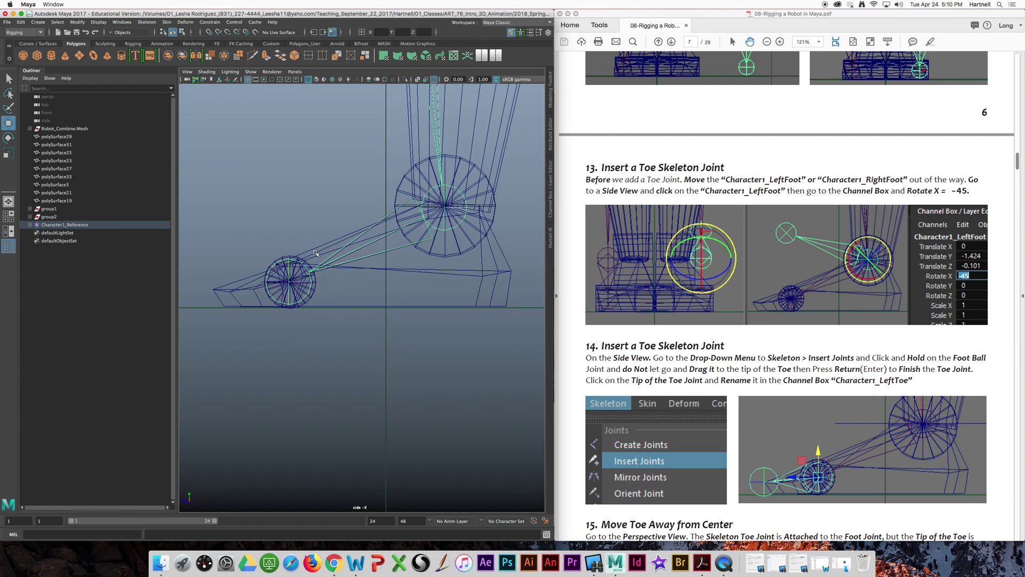
pyautogui.scroll(3, 321, 262)
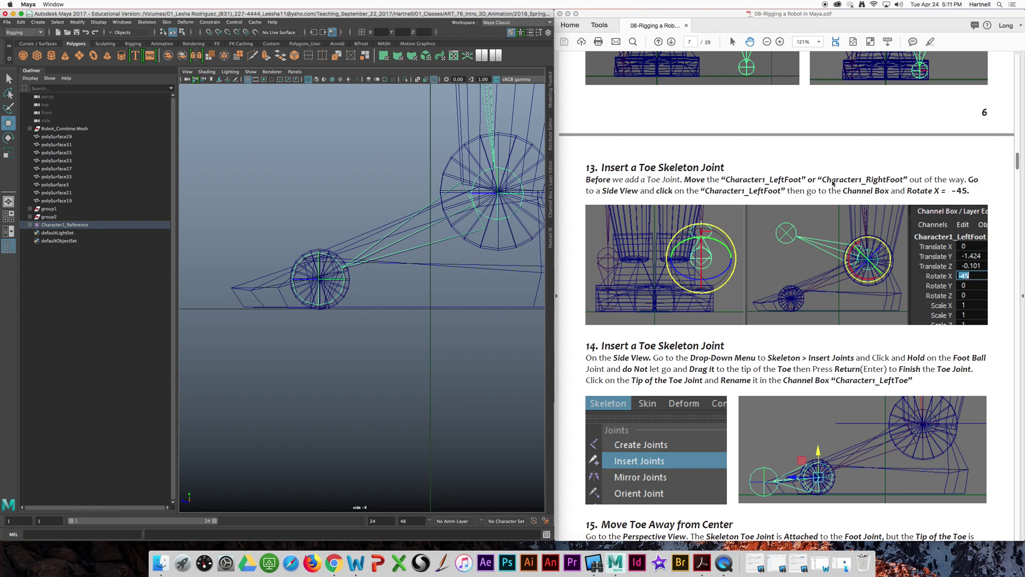
# Step: Select the Character1_LeftFoot joint and set its Rotate X to -45 to swing it out of the way
pyautogui.click(500, 194)
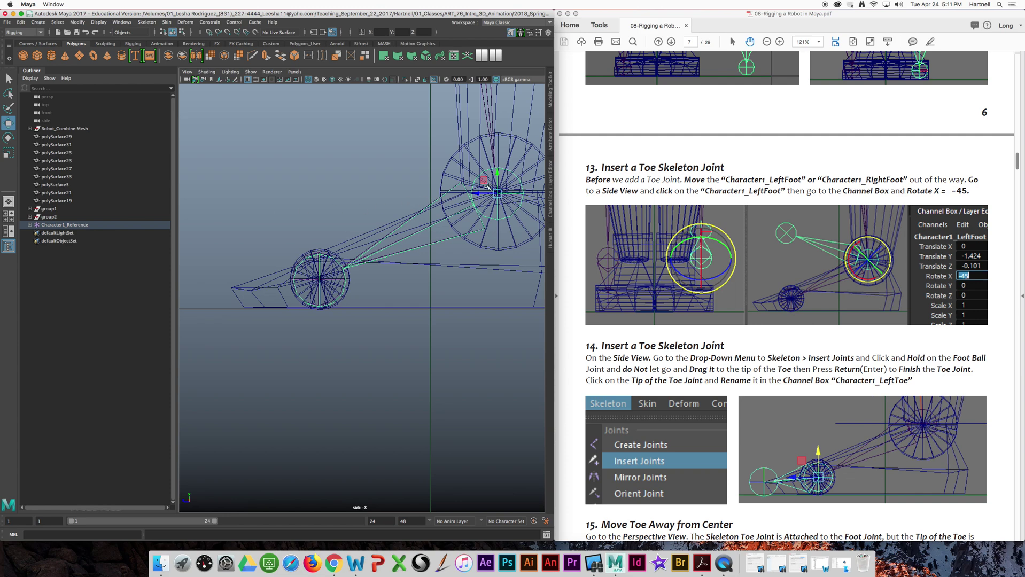
pyautogui.click(551, 91)
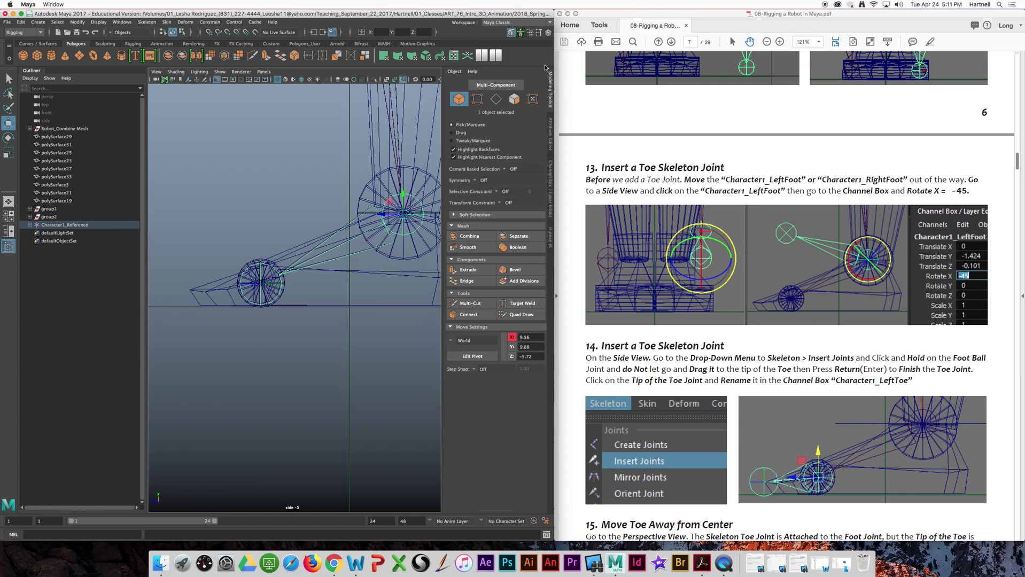
pyautogui.click(547, 32)
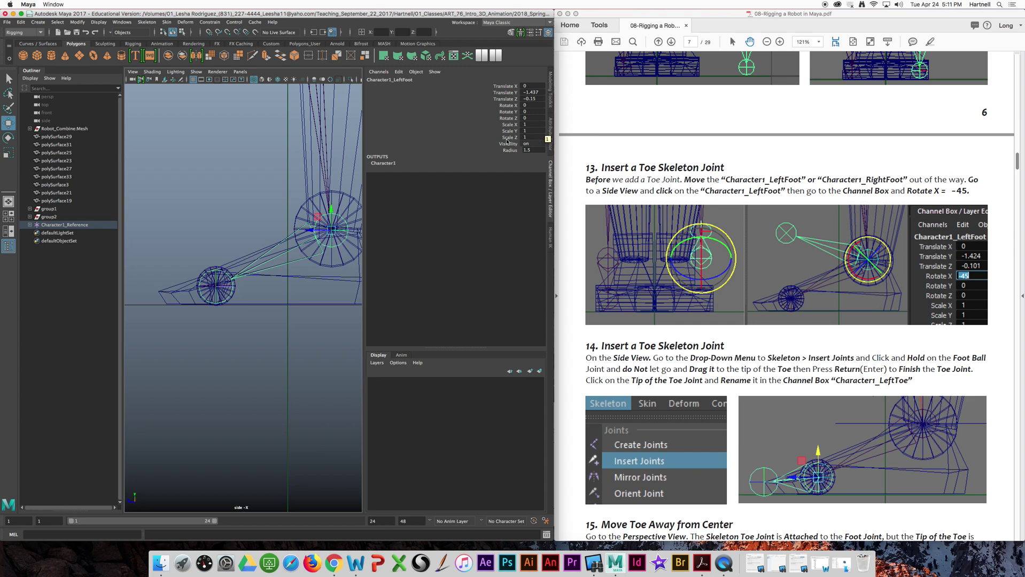
pyautogui.click(533, 105)
pyautogui.press('Return')
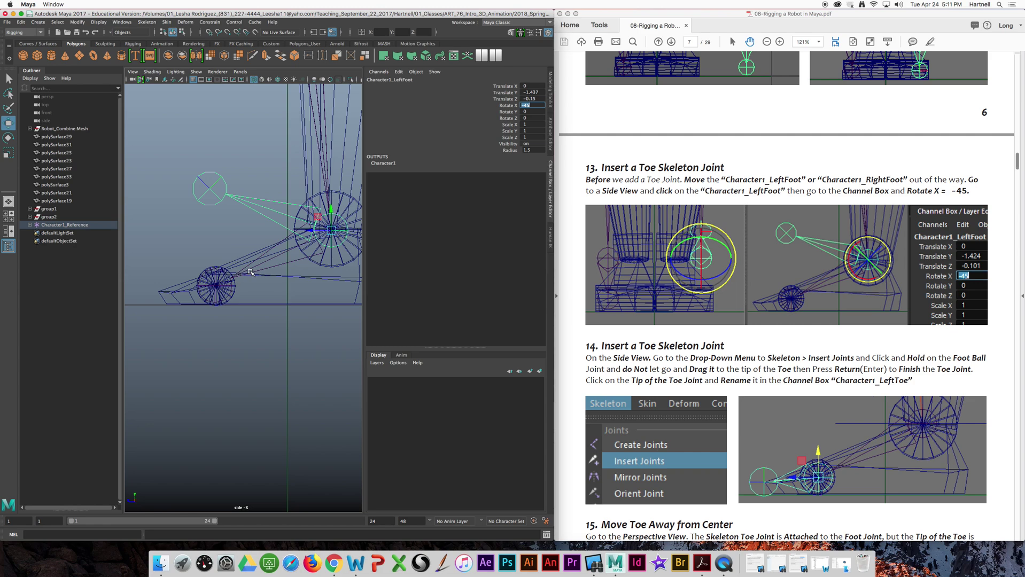
# Step: Insert a toe joint with Insert Joints, pulled from the right foot's ball joint to the tip of the toe
pyautogui.click(214, 286)
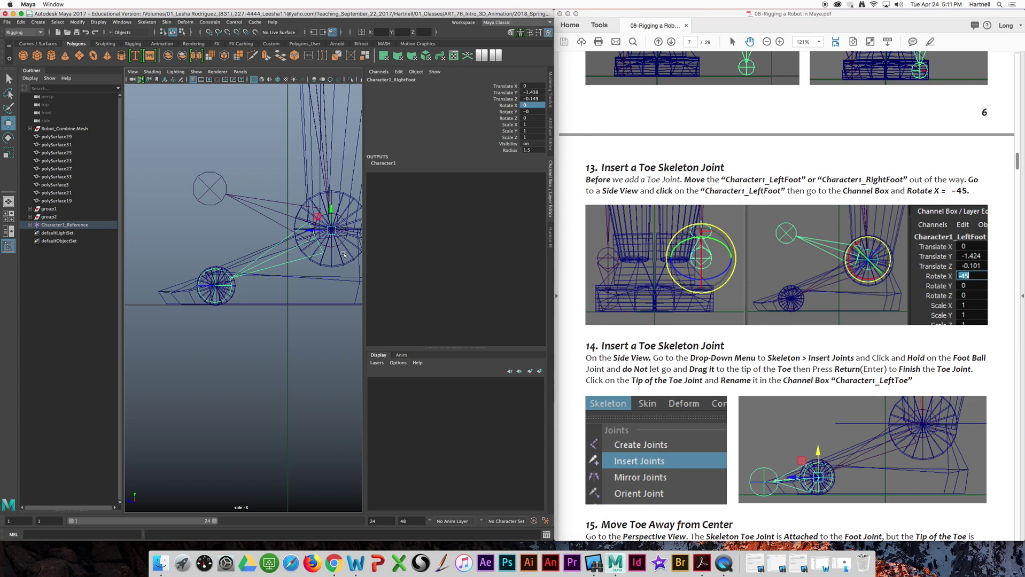
pyautogui.scroll(-5, 643, 271)
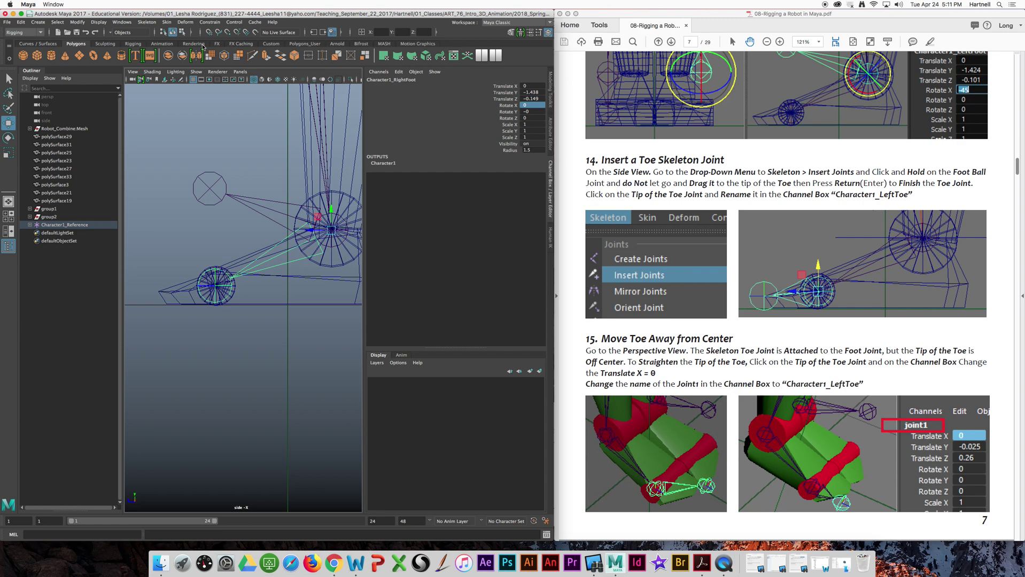
pyautogui.click(147, 23)
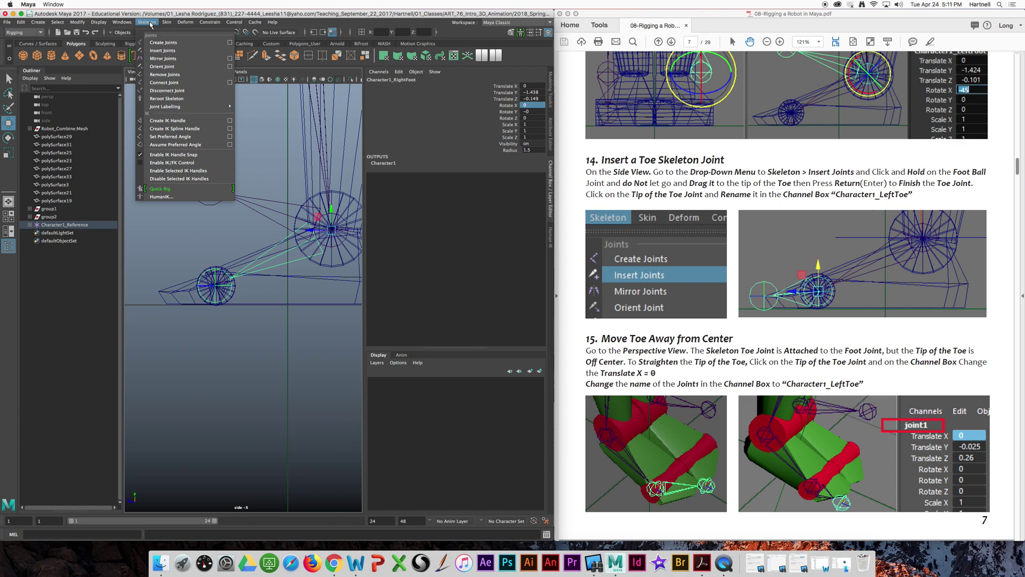
pyautogui.click(169, 50)
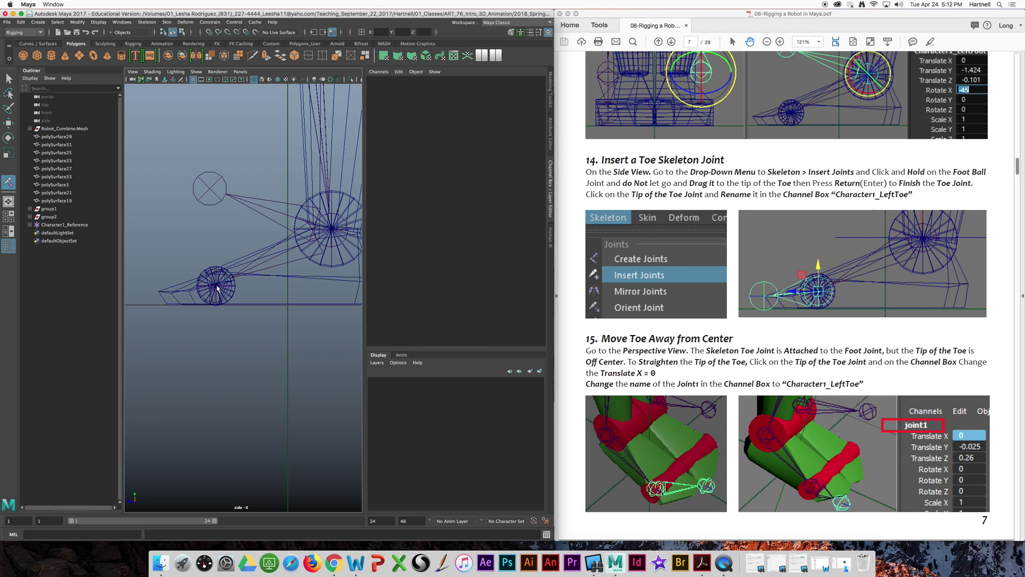
pyautogui.moveTo(216, 287); pyautogui.dragTo(154, 293)
pyautogui.press('Return')
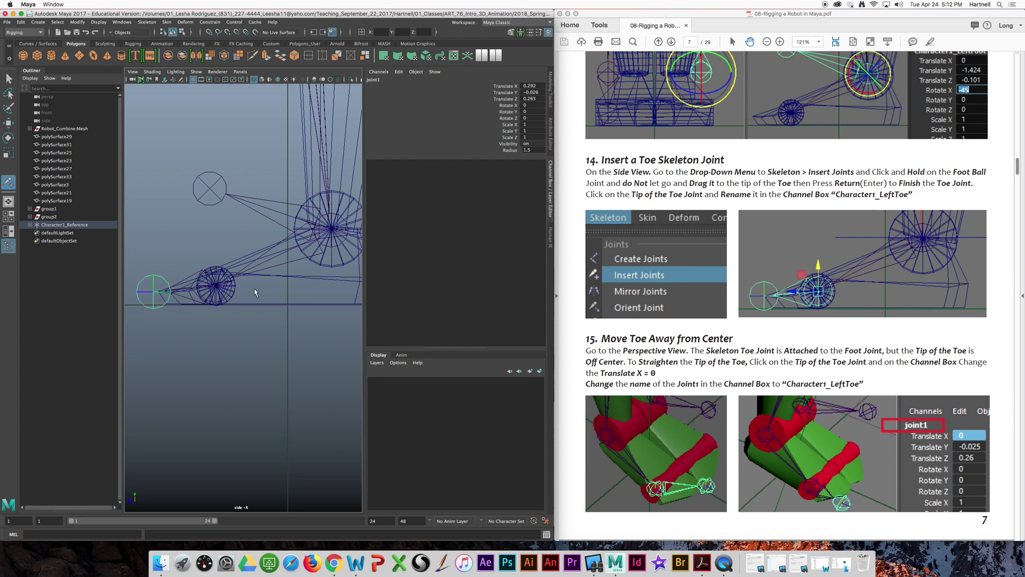
# Step: In a close perspective view of the feet, straighten the new right toe-tip joint by setting its Translate X to 0
pyautogui.press('w')
pyautogui.click(8, 202)
pyautogui.scroll(6, 243, 379)
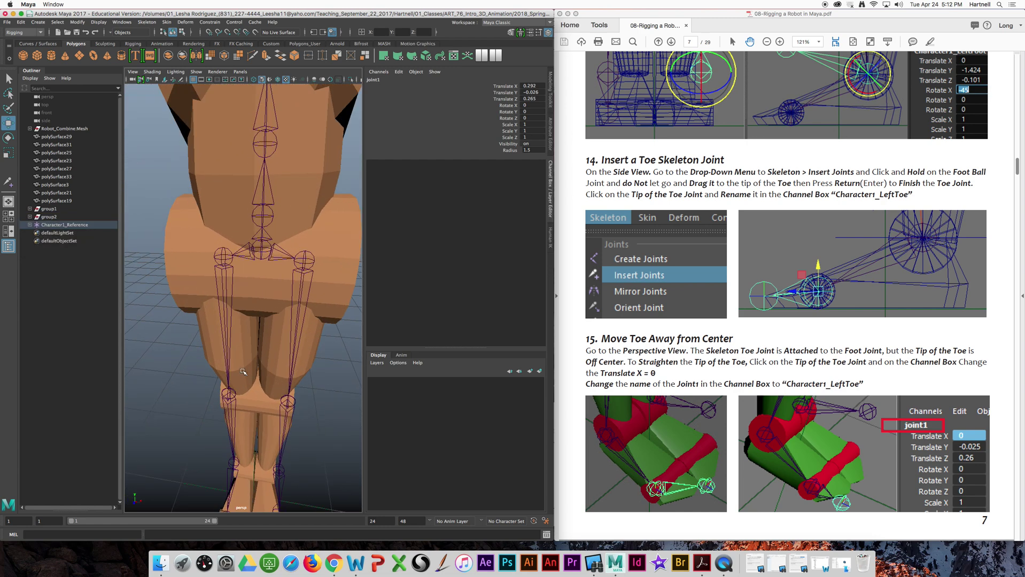
pyautogui.keyDown('alt'); pyautogui.moveTo(249, 394); pyautogui.dragTo(275, 287); pyautogui.keyUp('alt')
pyautogui.scroll(5, 265, 352)
pyautogui.keyDown('alt'); pyautogui.moveTo(267, 363); pyautogui.dragTo(254, 252, button='middle'); pyautogui.keyUp('alt')
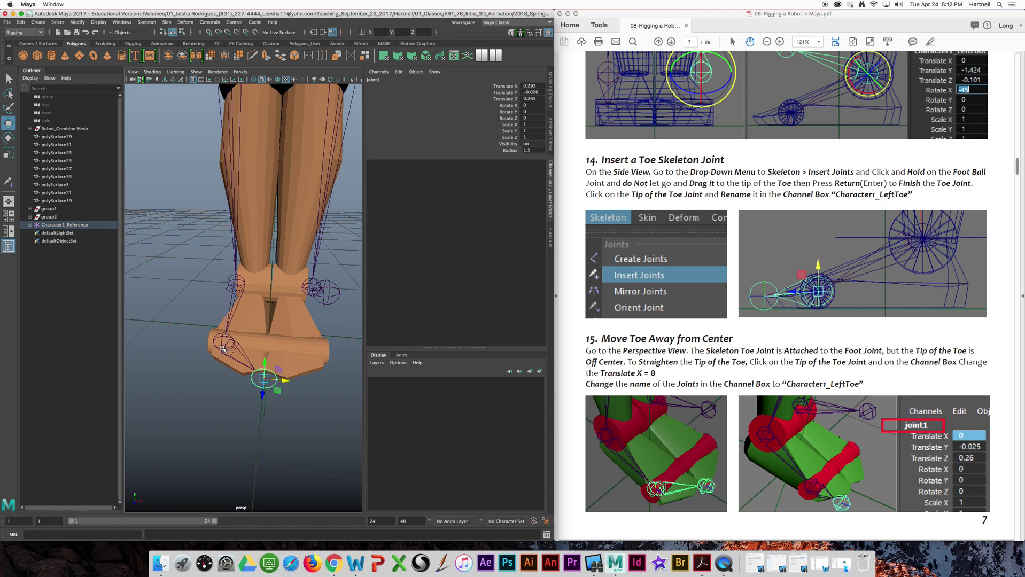
pyautogui.scroll(4, 220, 341)
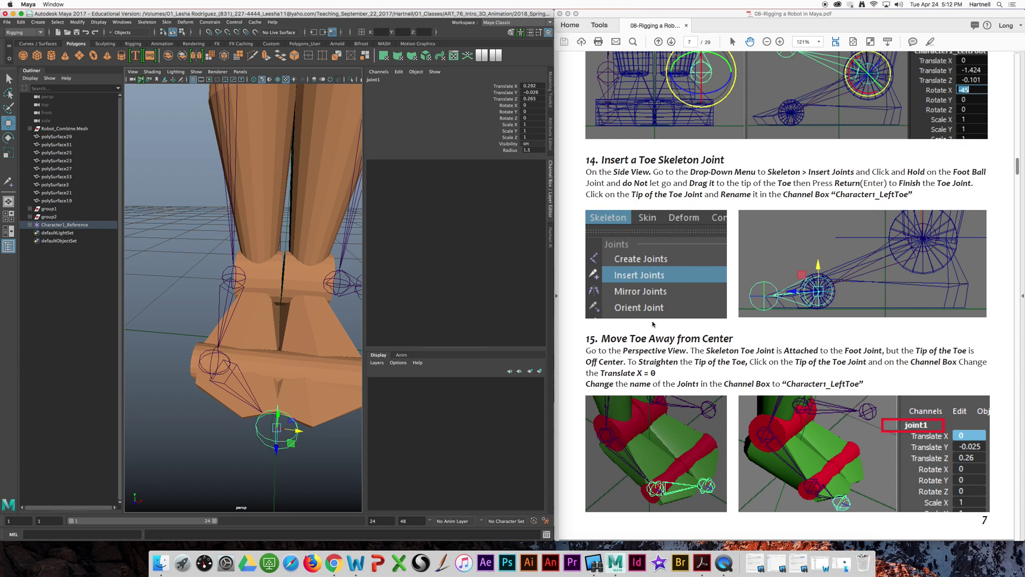
pyautogui.scroll(-5, 653, 324)
pyautogui.scroll(1, 652, 323)
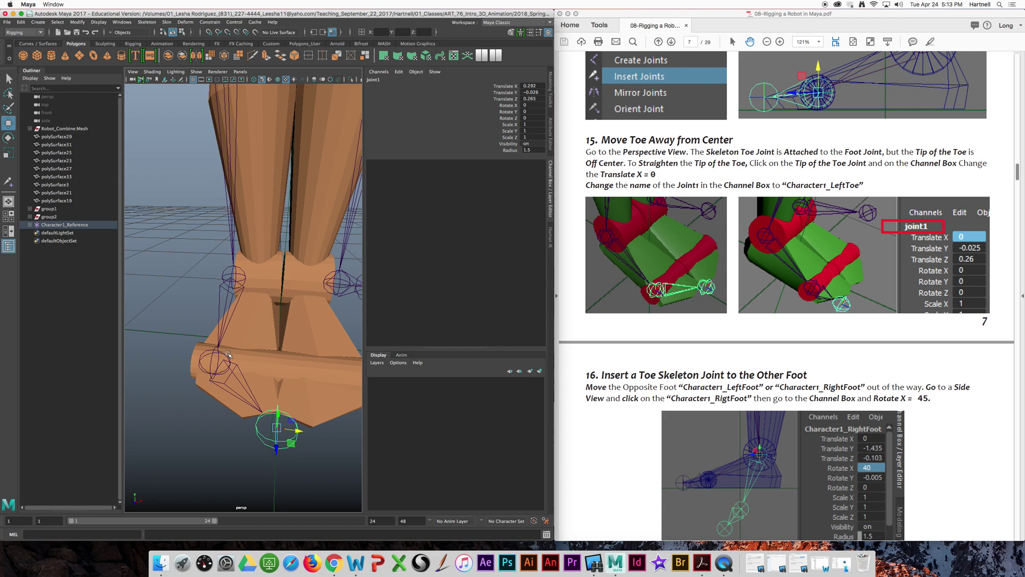
pyautogui.doubleClick(529, 85)
pyautogui.write('0')
pyautogui.press('Return')
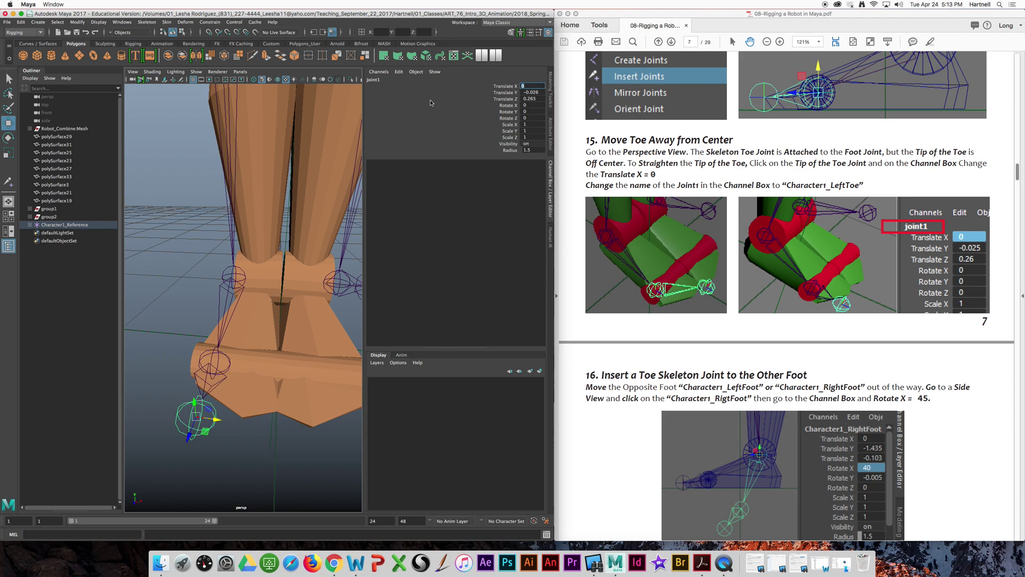
# Step: Rename the new toe-tip joint to Character1_RightToe
pyautogui.doubleClick(381, 83)
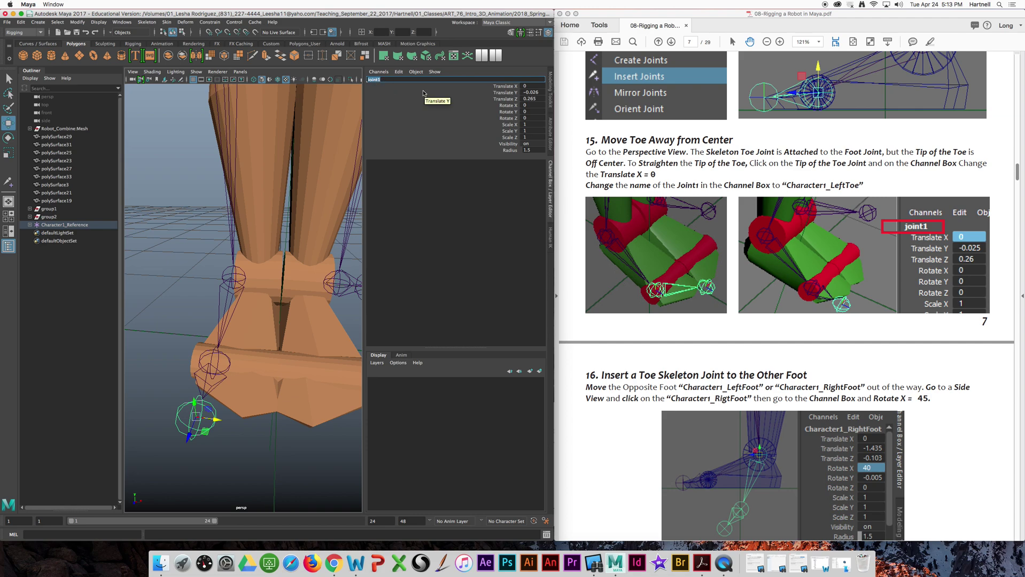
pyautogui.write('Ch')
pyautogui.write('aracter')
pyautogui.press('Return')
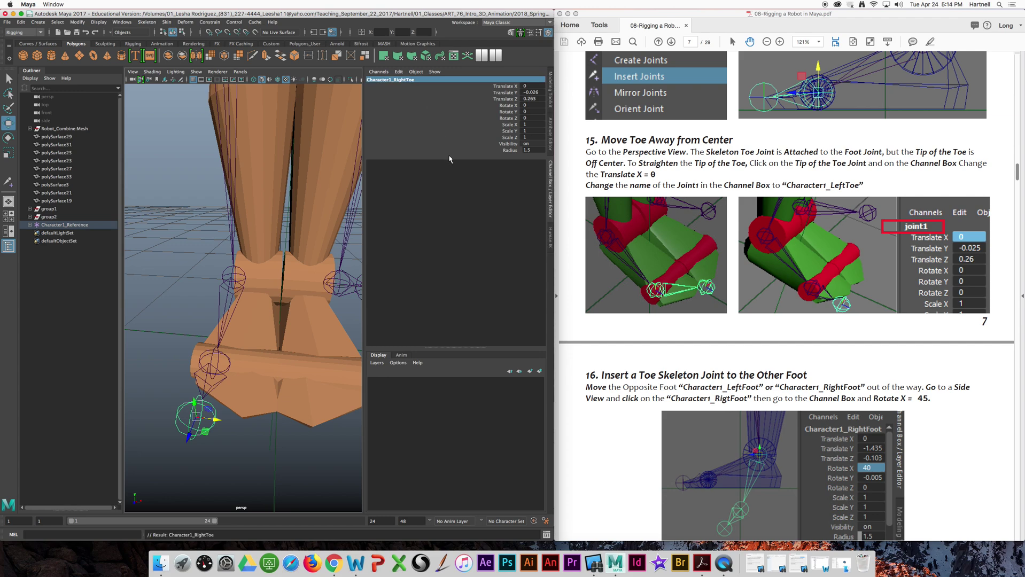
# Step: Expand the Character1_Reference hierarchy through the hips and right leg chain down to the right toe joint to check its place
pyautogui.click(30, 225)
pyautogui.click(34, 233)
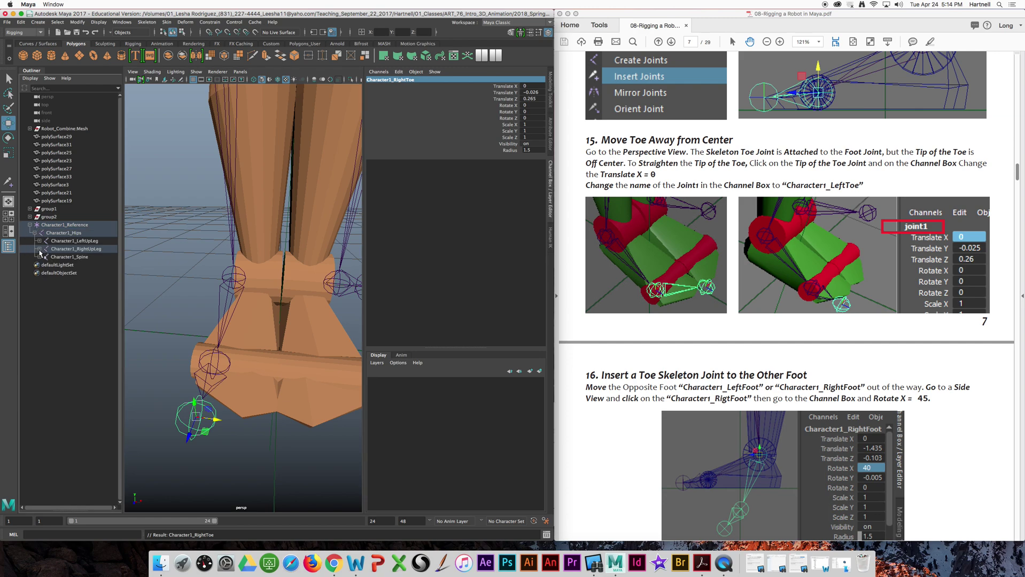
pyautogui.click(39, 249)
pyautogui.click(44, 257)
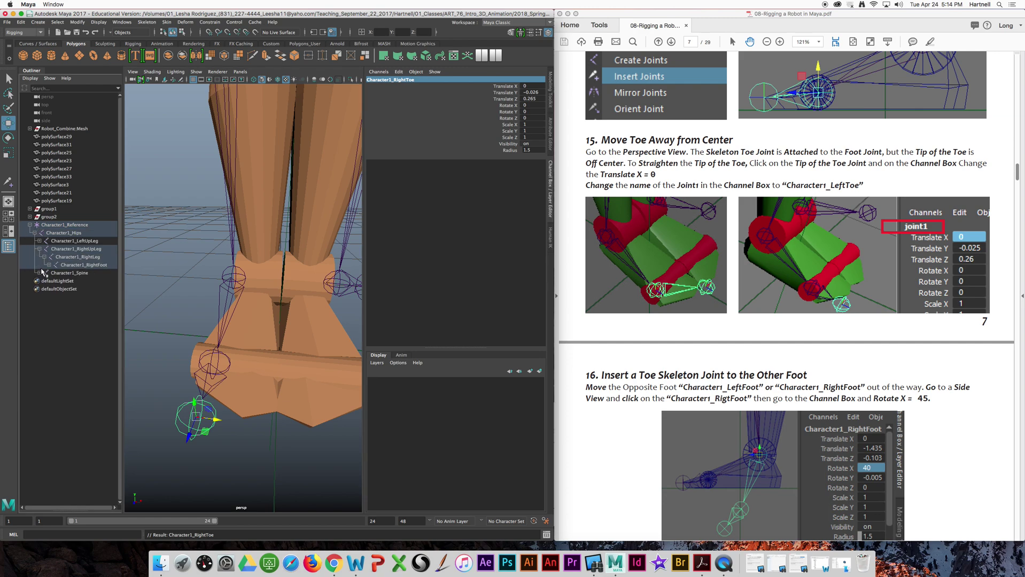
pyautogui.click(49, 264)
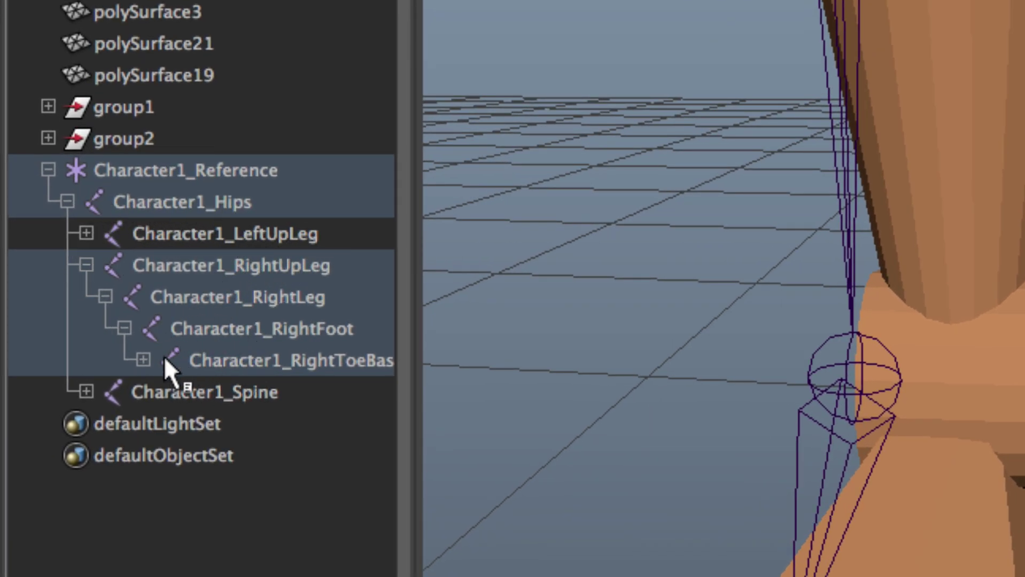
pyautogui.click(143, 360)
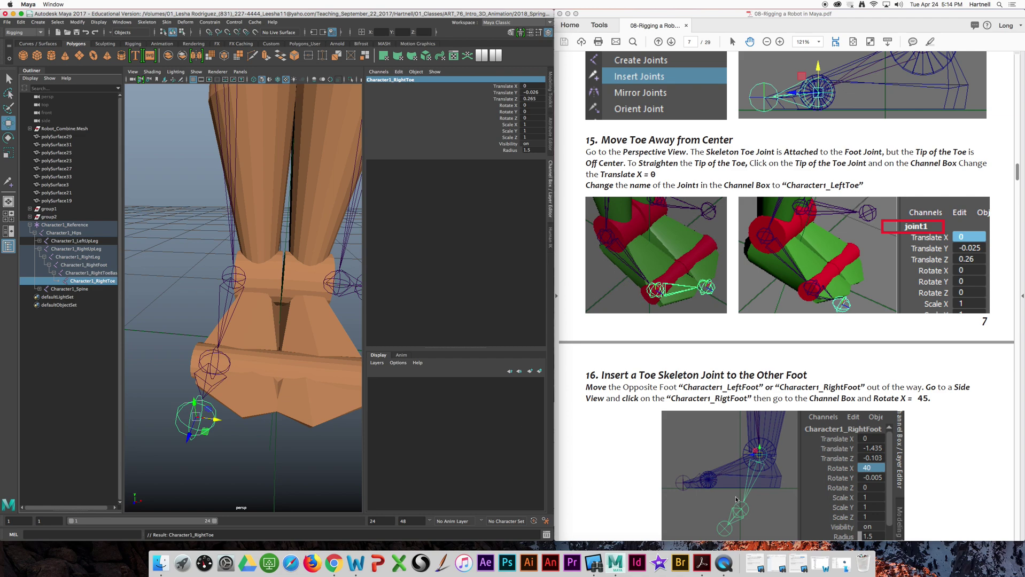
pyautogui.click(726, 564)
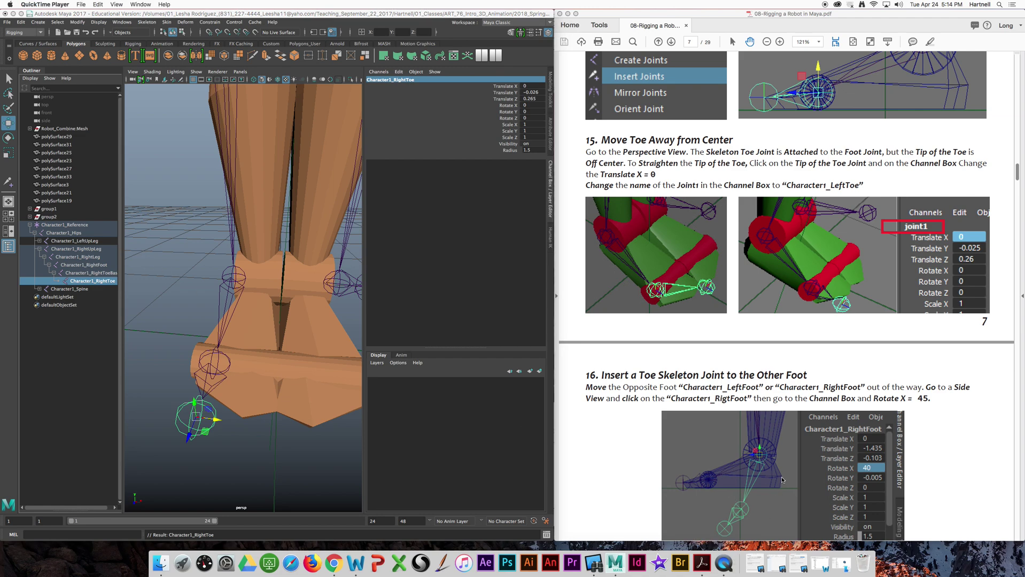